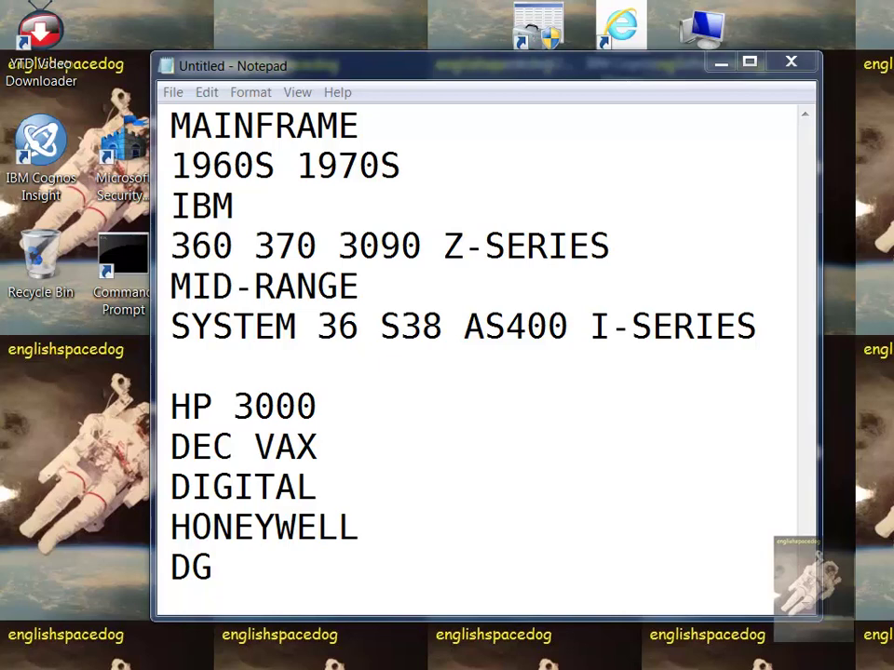
# Add 'SHORT FILENAMES' and 'FIELDNAMES' after MAINFRAME in the Notepad notes
pyautogui.click(423, 122)
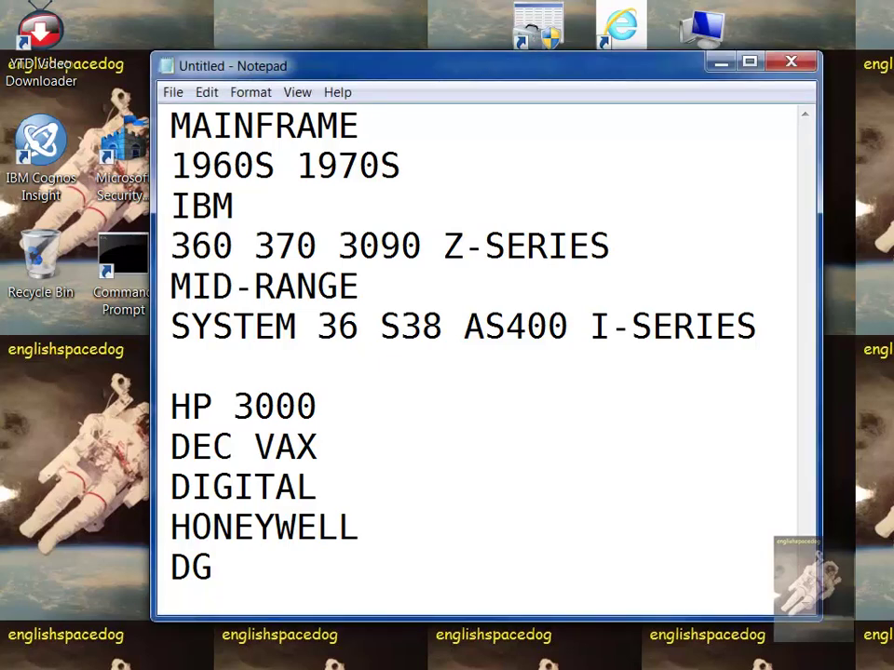
pyautogui.write('SHO')
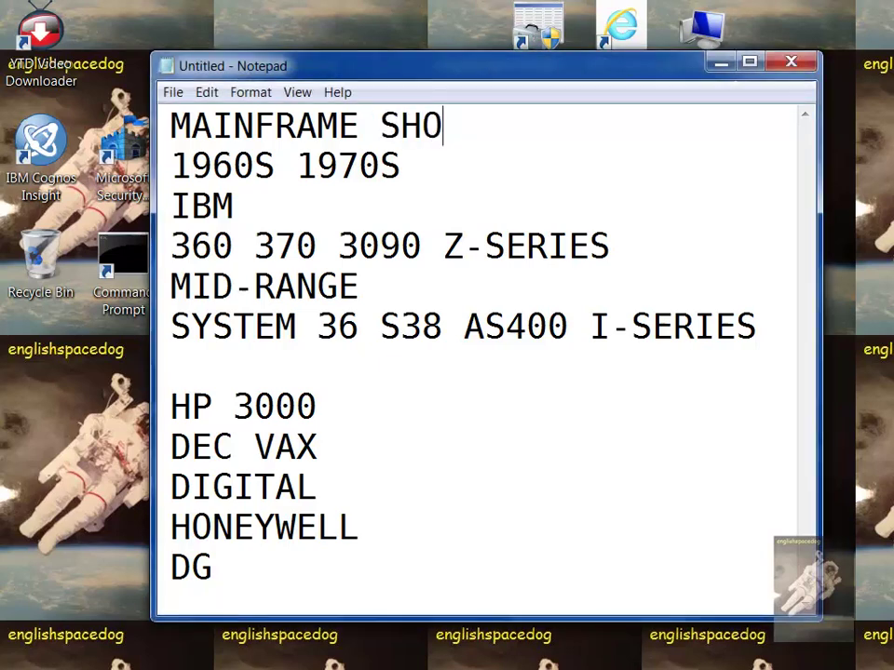
pyautogui.write('RT FILEN')
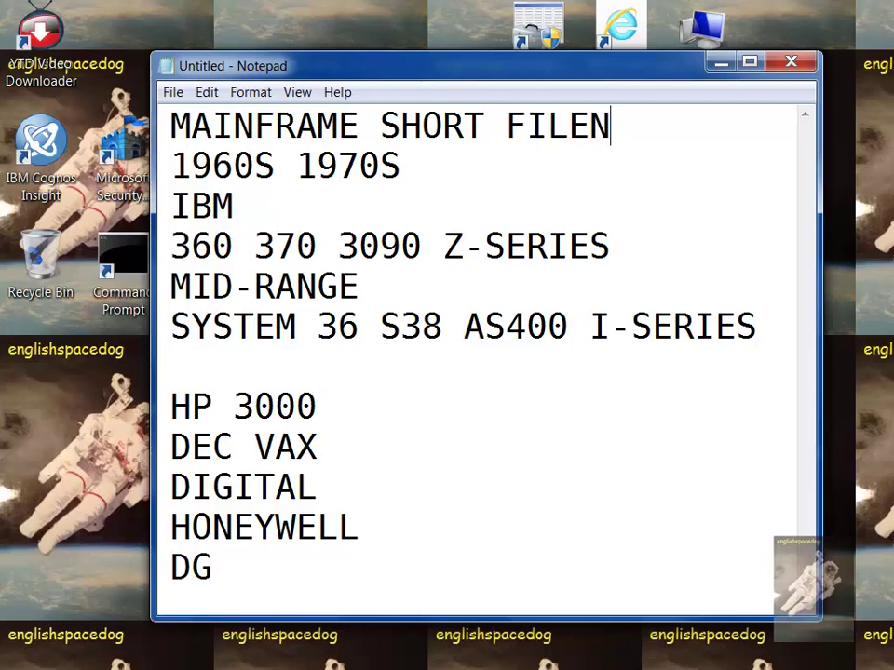
pyautogui.write('AMES')
pyautogui.press('Return')
pyautogui.write('F')
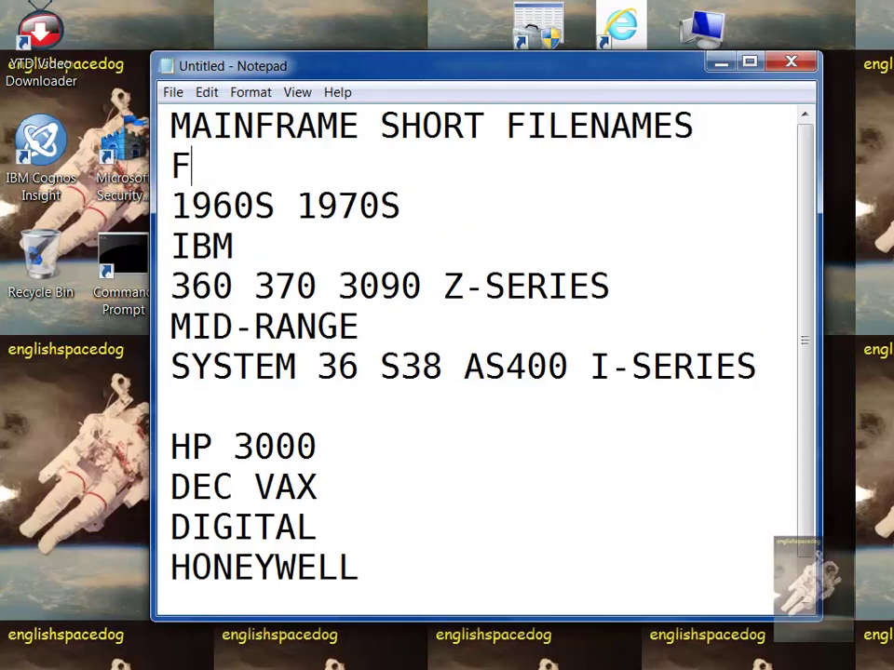
pyautogui.write('IELDNAMES')
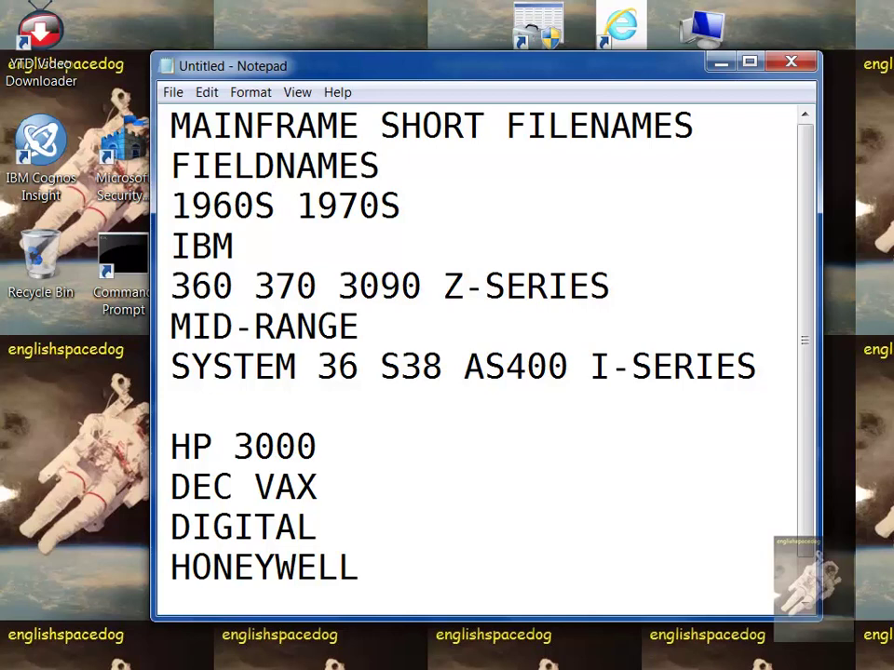
# Put SHORT FILENAMES on its own line, then move the Notepad window off screen
pyautogui.click(387, 128)
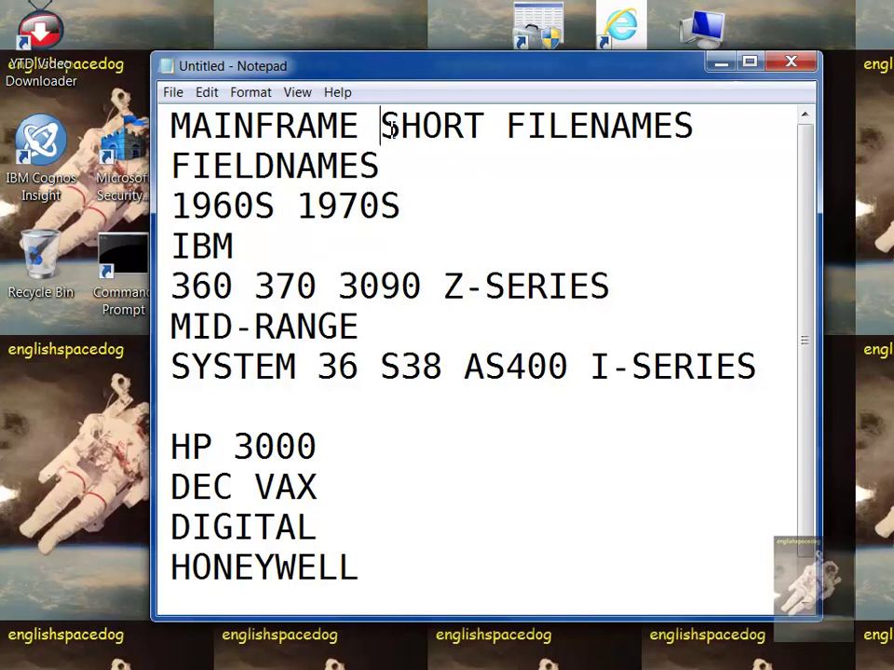
pyautogui.press('Return')
pyautogui.click(394, 128)
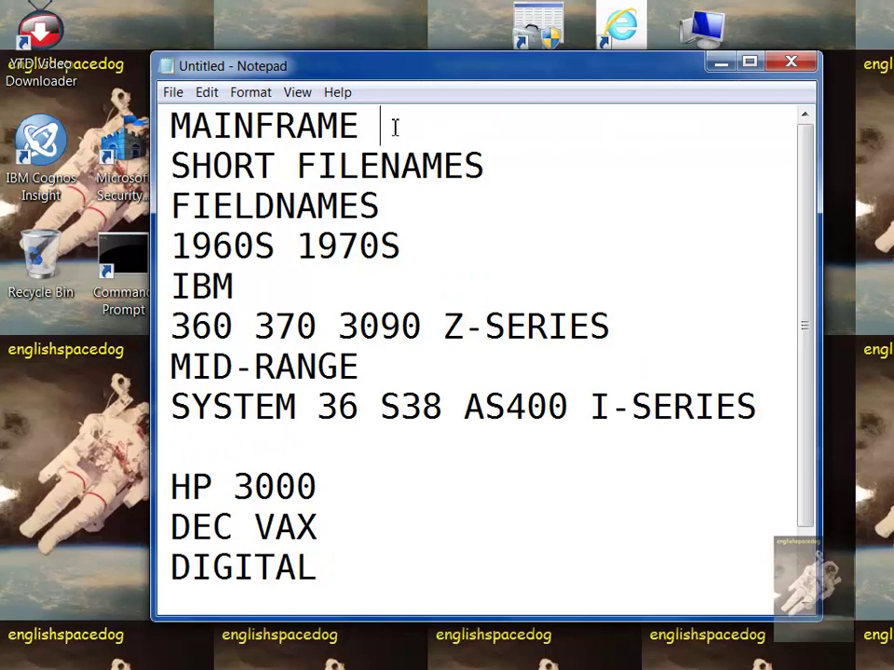
pyautogui.moveTo(395, 127); pyautogui.dragTo(172, 132)
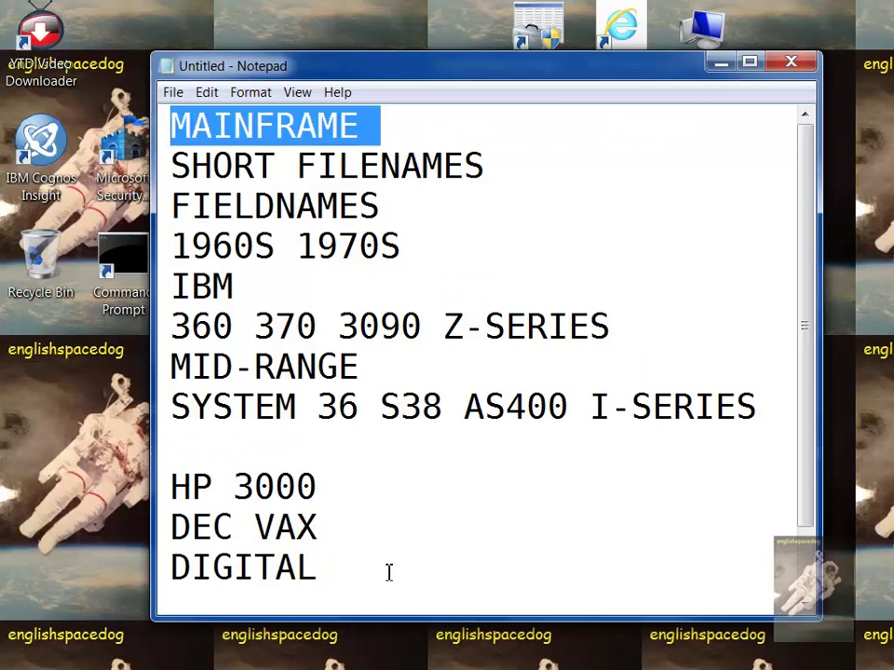
pyautogui.moveTo(389, 573); pyautogui.dragTo(171, 247)
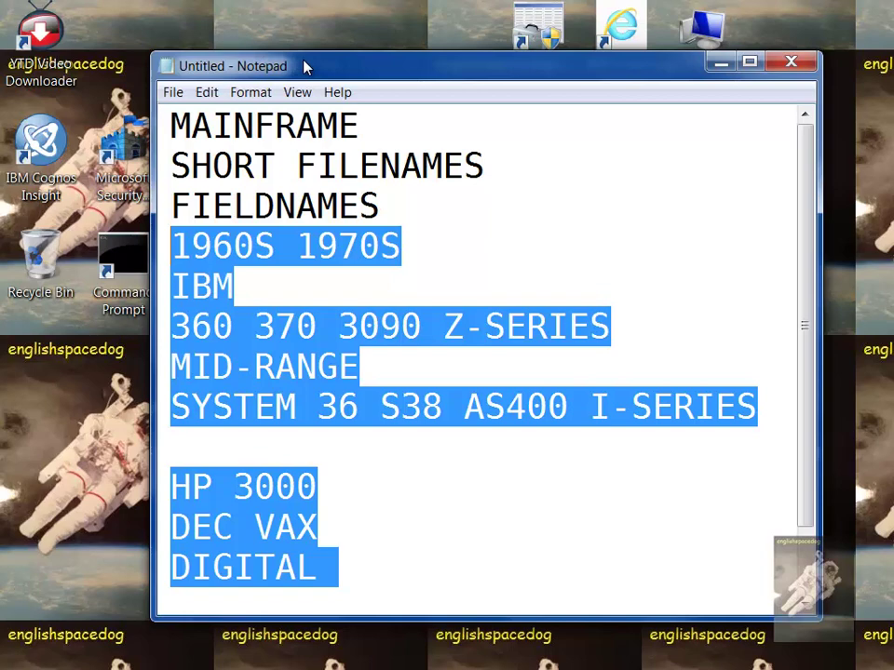
pyautogui.moveTo(304, 65); pyautogui.dragTo(892, 65)
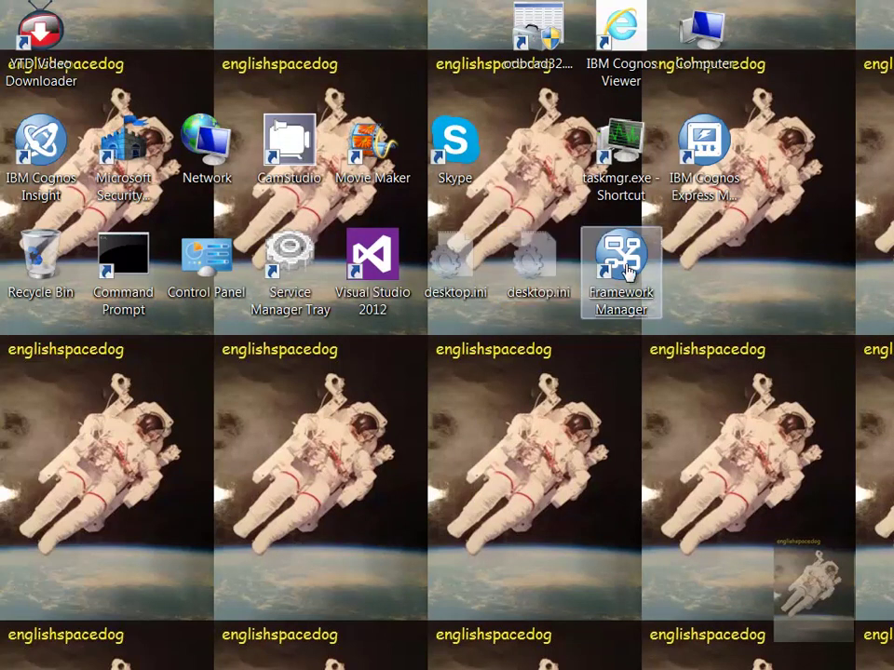
# Launch Framework Manager and open the project My Projects\DEEPPURPLE\DEEPPURPLE.cpf
pyautogui.click(630, 270)
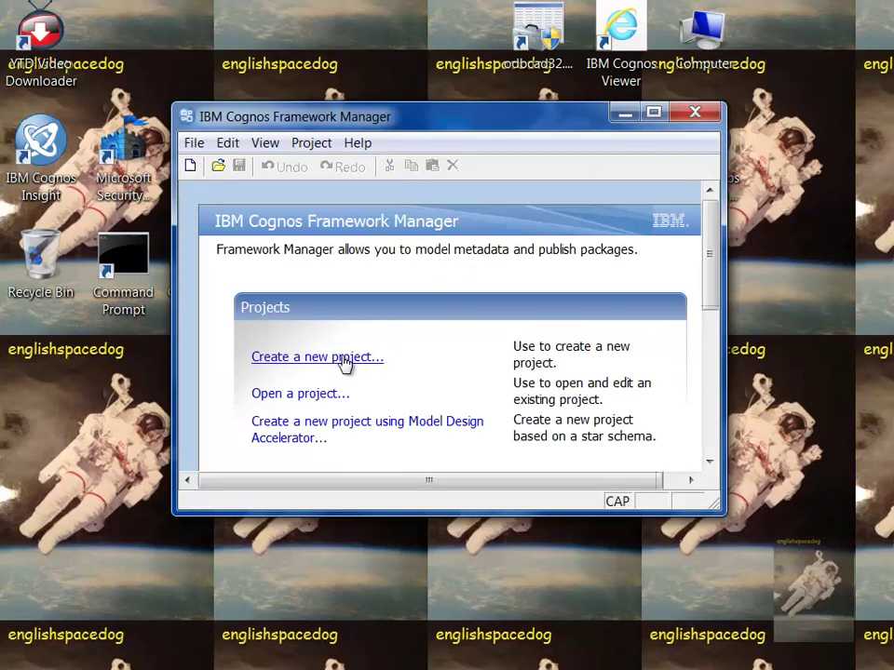
pyautogui.click(321, 396)
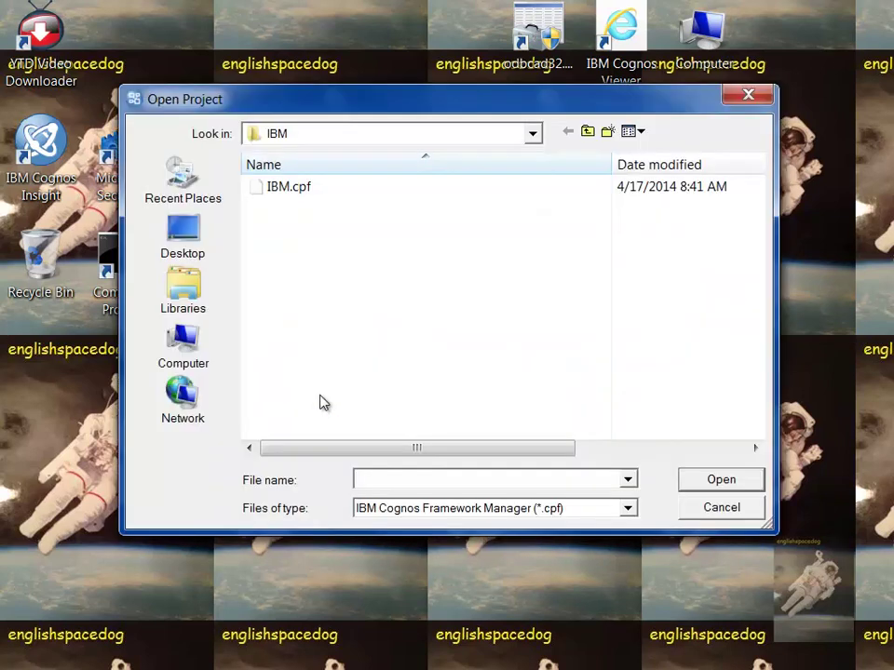
pyautogui.click(590, 131)
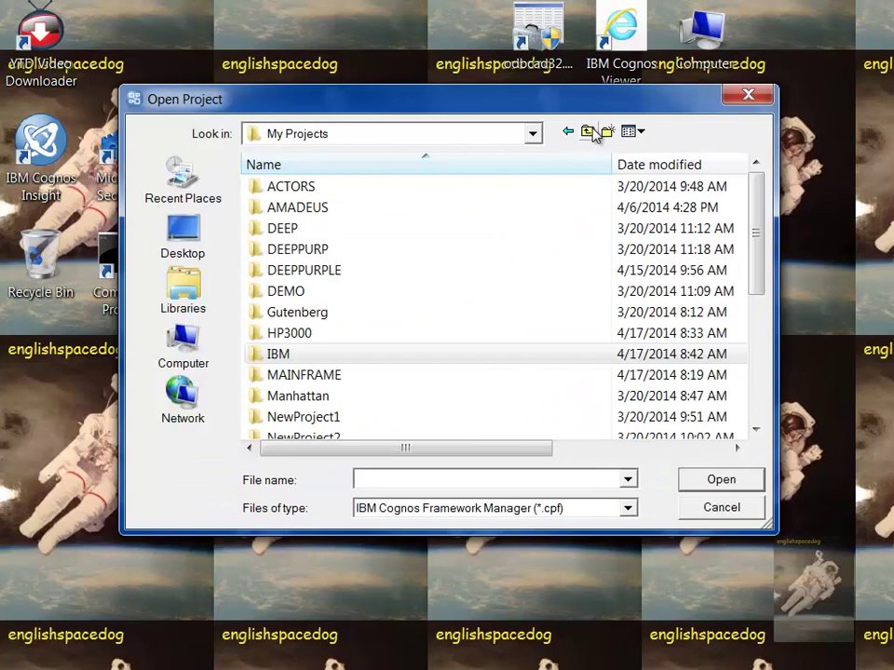
pyautogui.doubleClick(323, 271)
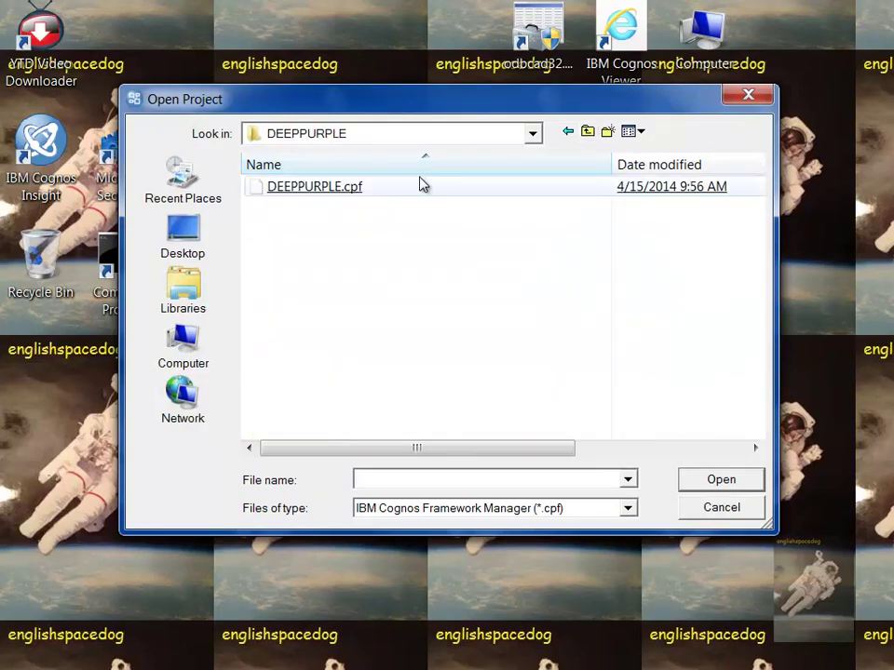
pyautogui.doubleClick(342, 190)
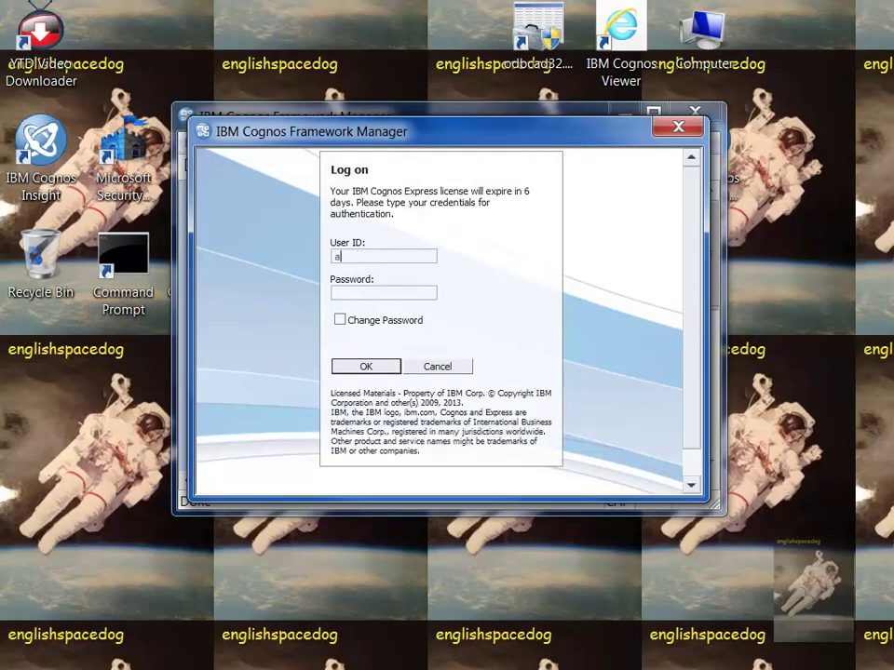
# Log on with the administrator user ID and password
pyautogui.write('Administrator')
pyautogui.press('capslock')
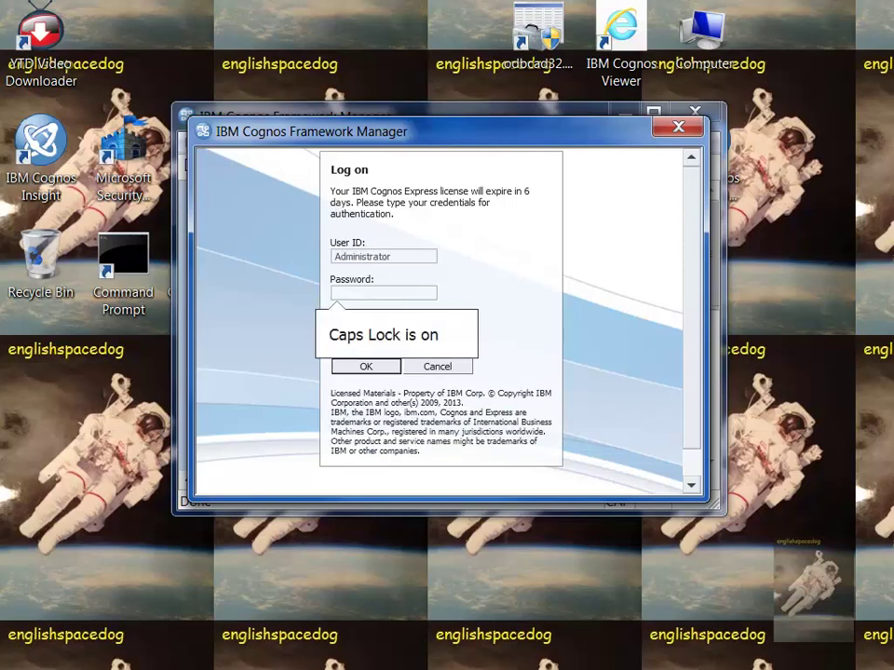
pyautogui.press('Return')
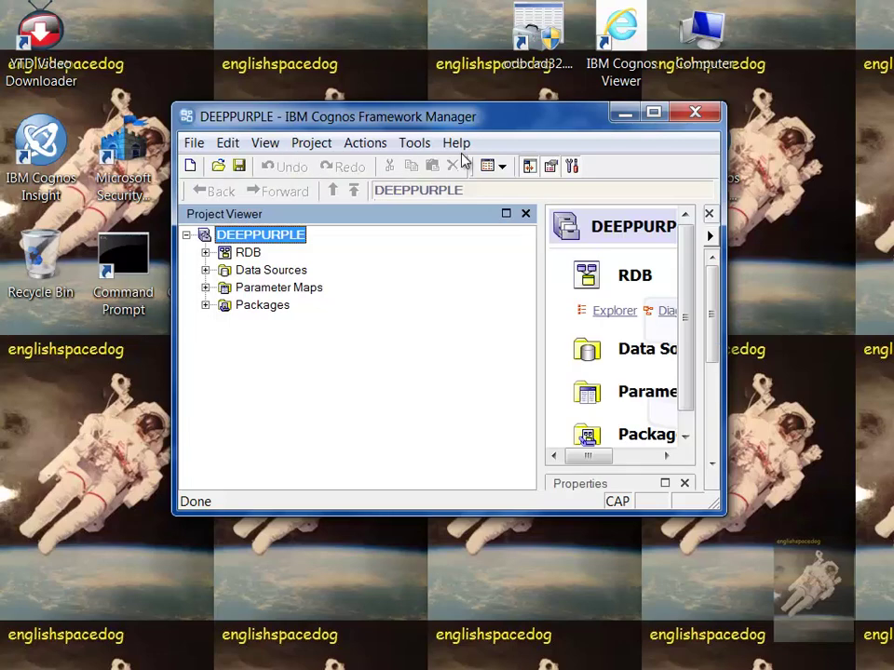
# Enlarge the Framework Manager window and expand RDB > DATABASE in the project tree
pyautogui.moveTo(495, 128); pyautogui.dragTo(327, 30)
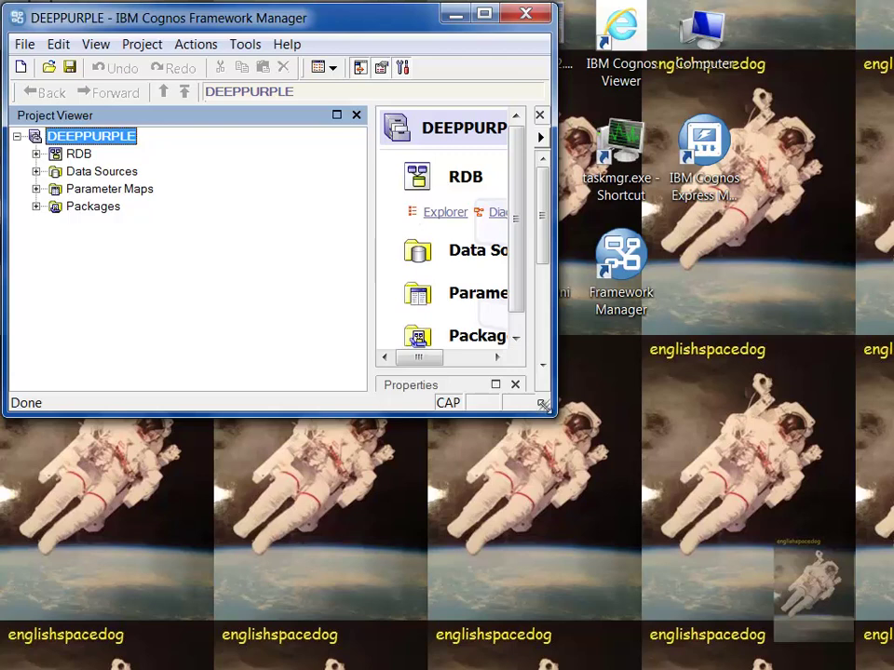
pyautogui.moveTo(527, 409); pyautogui.dragTo(876, 657)
pyautogui.click(97, 208)
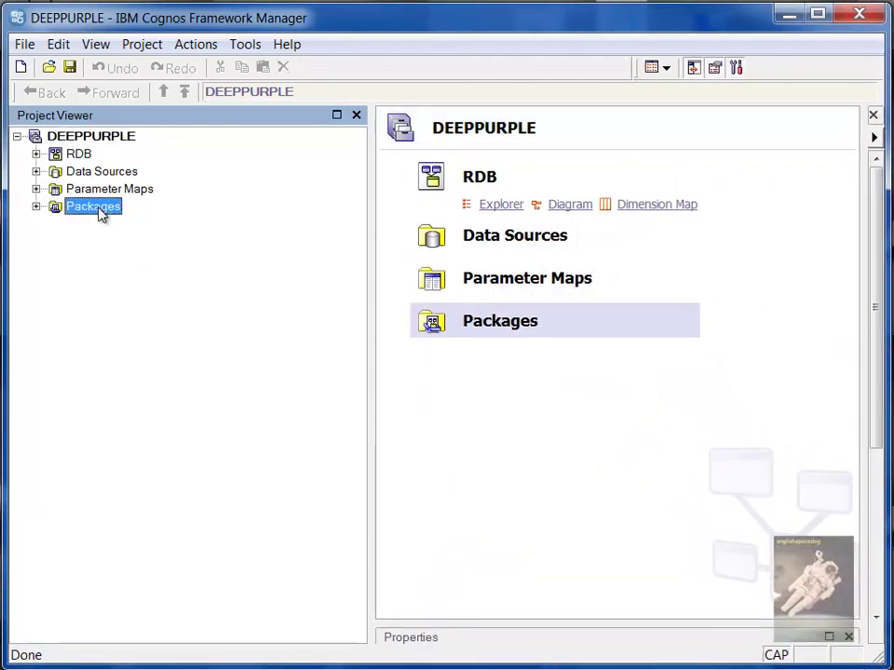
pyautogui.click(35, 154)
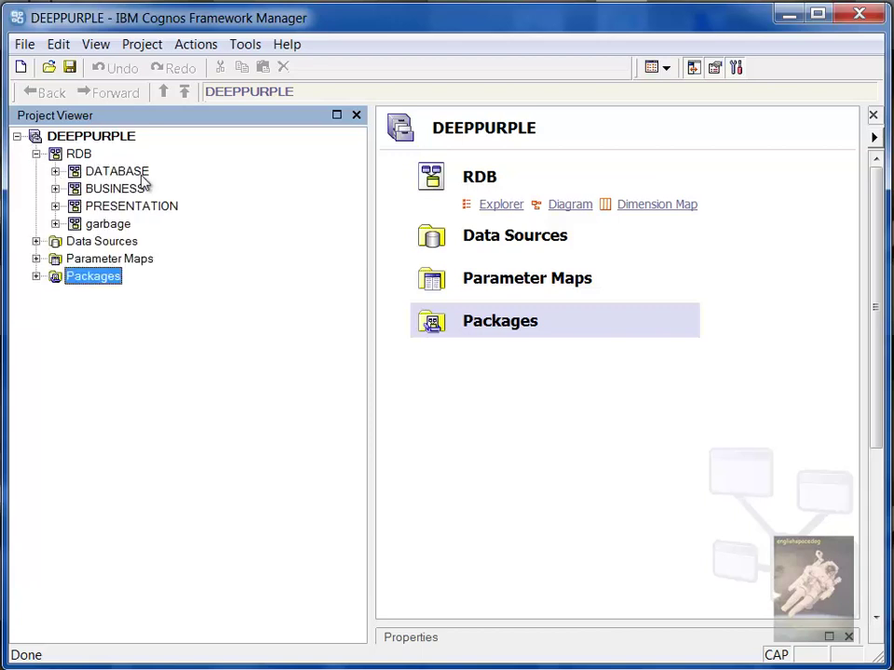
pyautogui.click(140, 175)
pyautogui.click(56, 172)
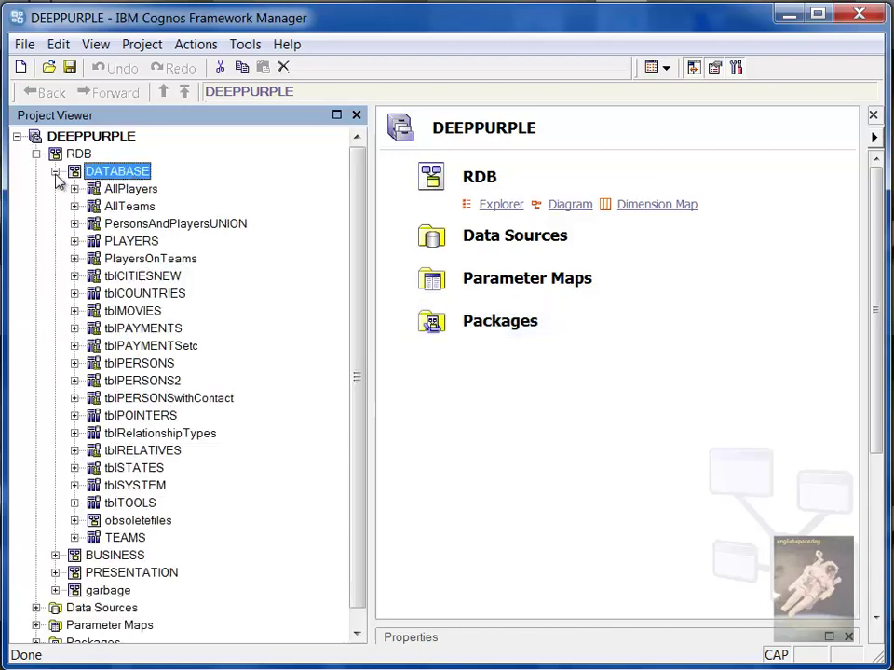
# Create a query subject in DATABASE named ABC123 with Data Source as its type
pyautogui.rightClick(140, 175)
pyautogui.moveTo(274, 189)
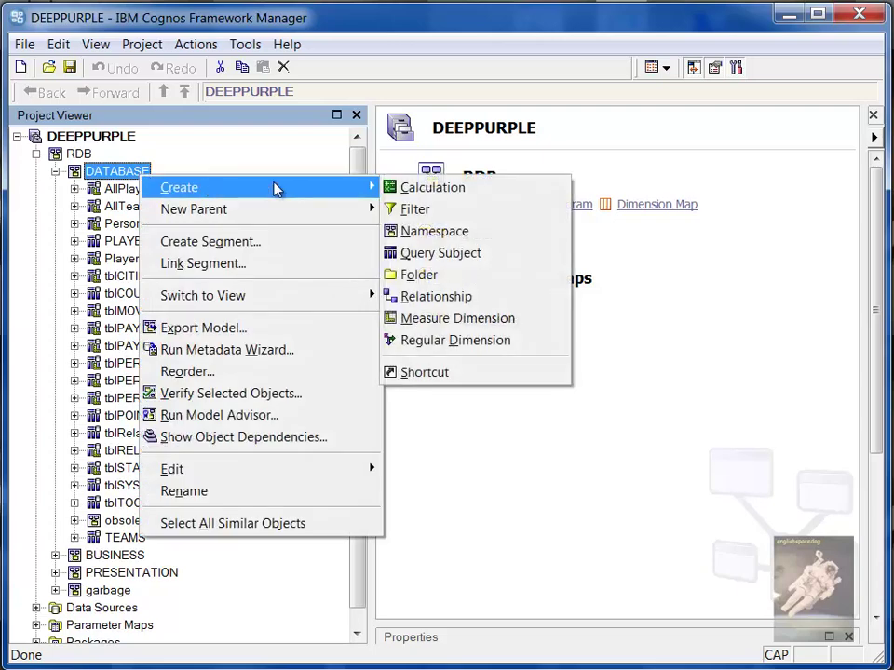
pyautogui.click(475, 258)
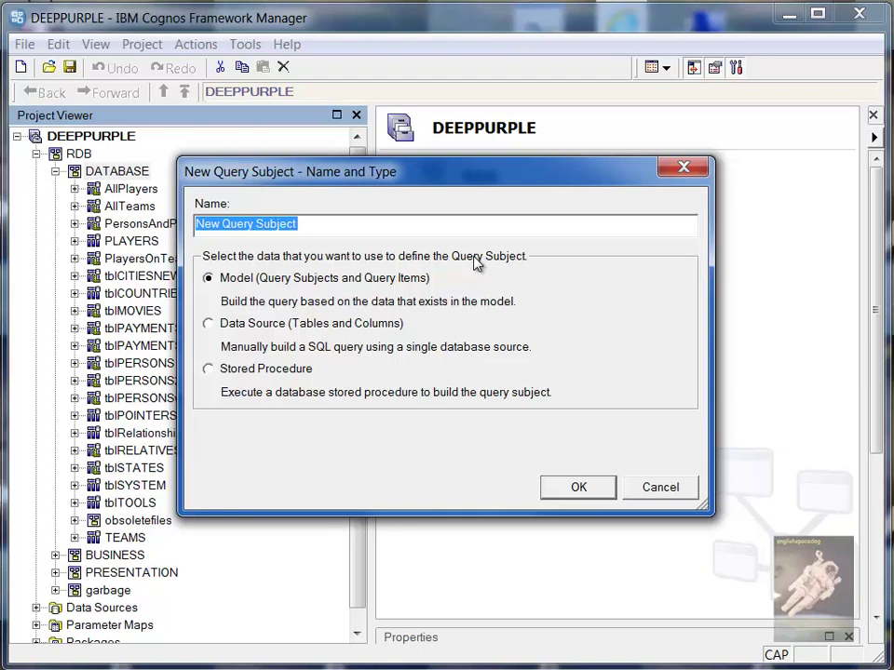
pyautogui.write('a')
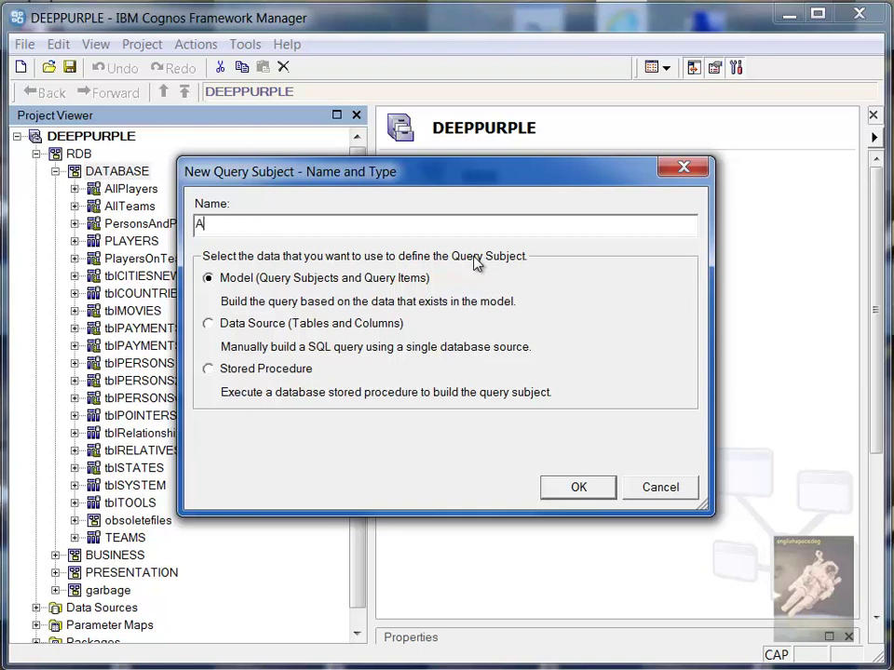
pyautogui.write('BC123')
pyautogui.click(208, 325)
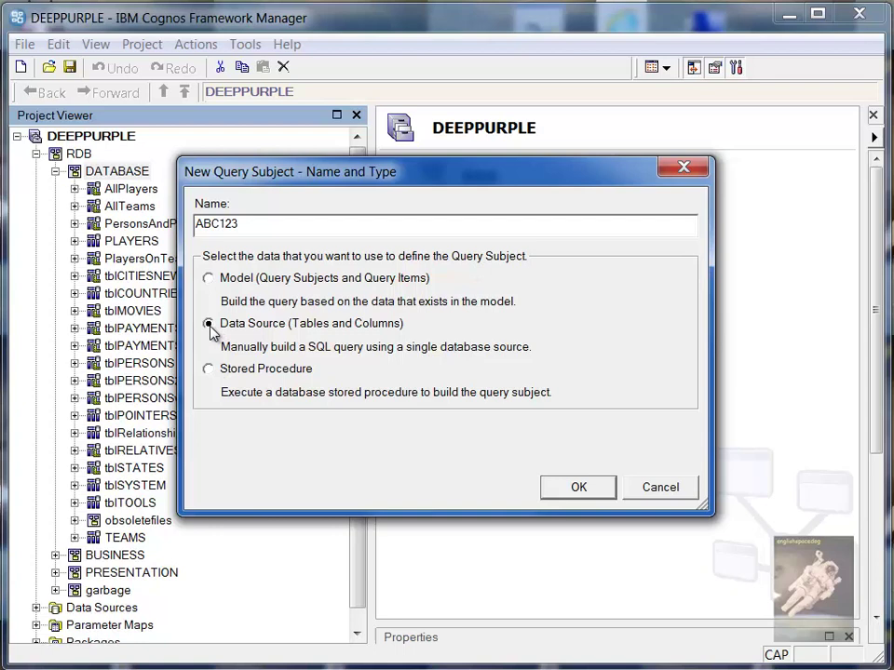
pyautogui.click(584, 495)
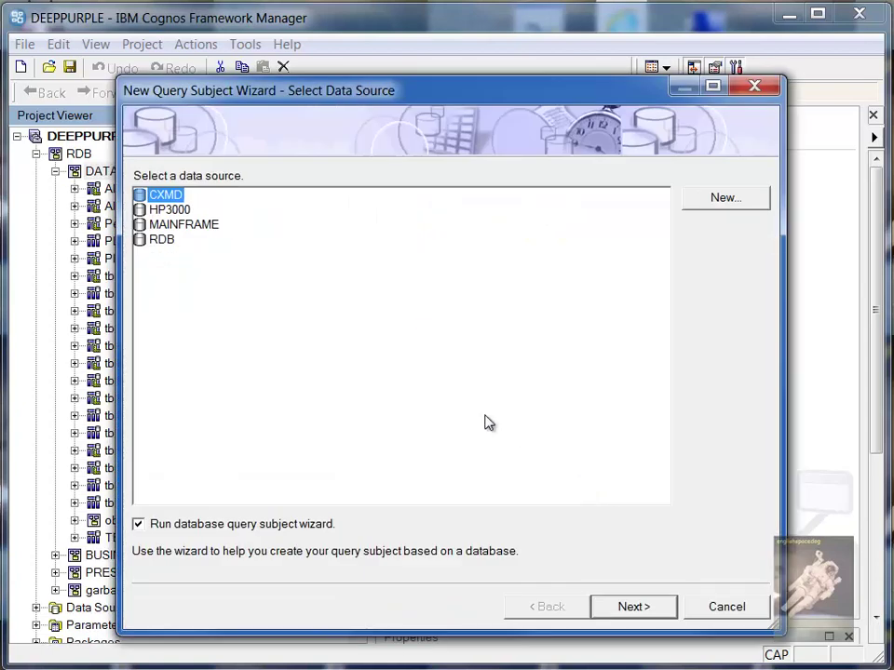
# Choose the RDB source and add ABC123's columns AAABBB, AAABBC and AAADAT to the query
pyautogui.click(155, 241)
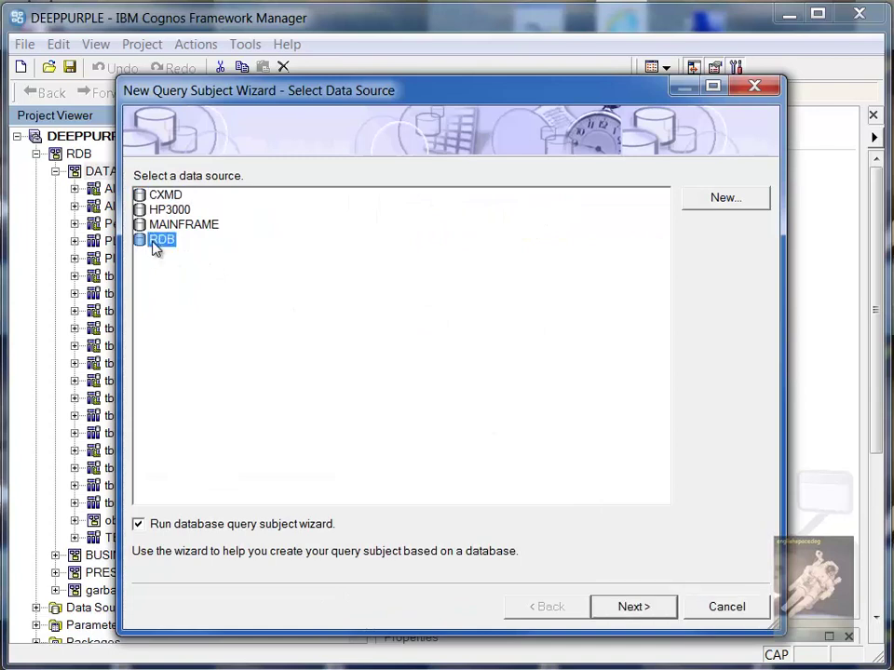
pyautogui.click(651, 607)
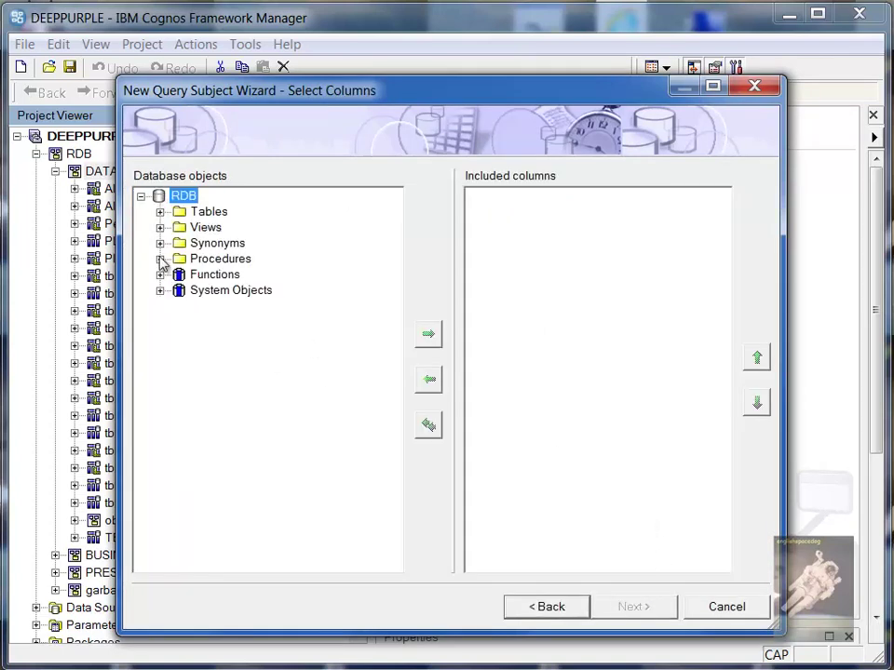
pyautogui.click(159, 212)
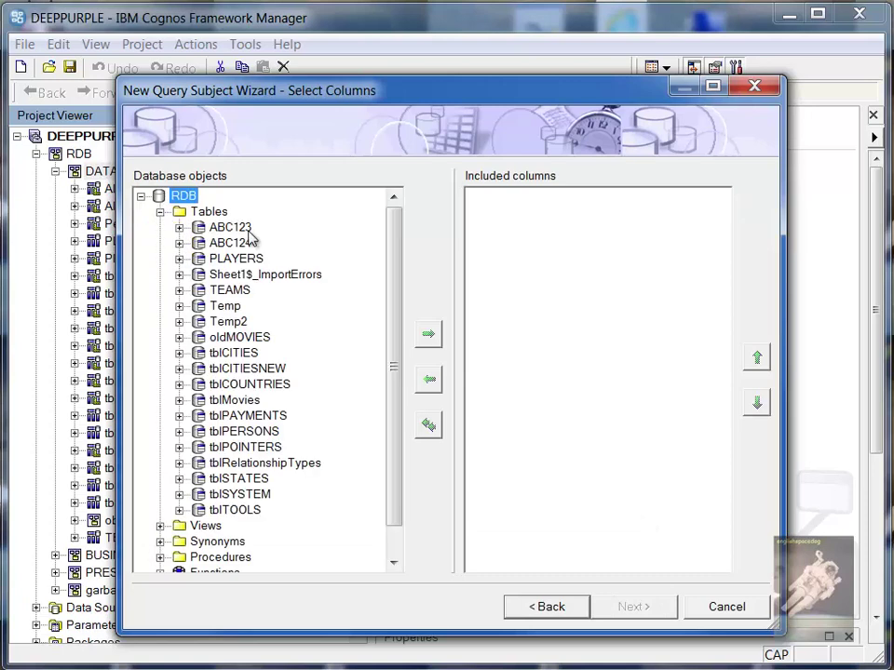
pyautogui.click(184, 229)
pyautogui.click(180, 228)
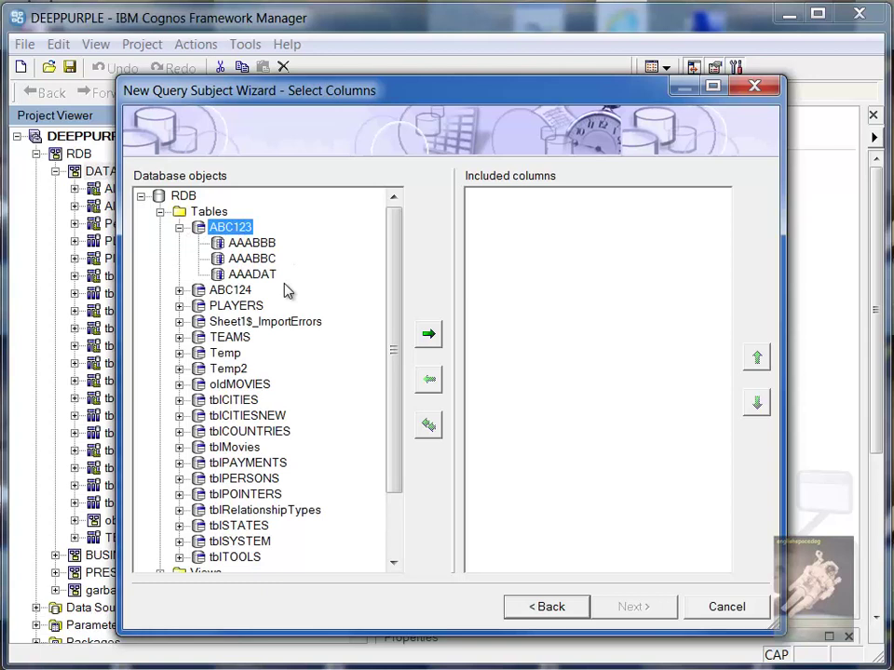
pyautogui.click(430, 336)
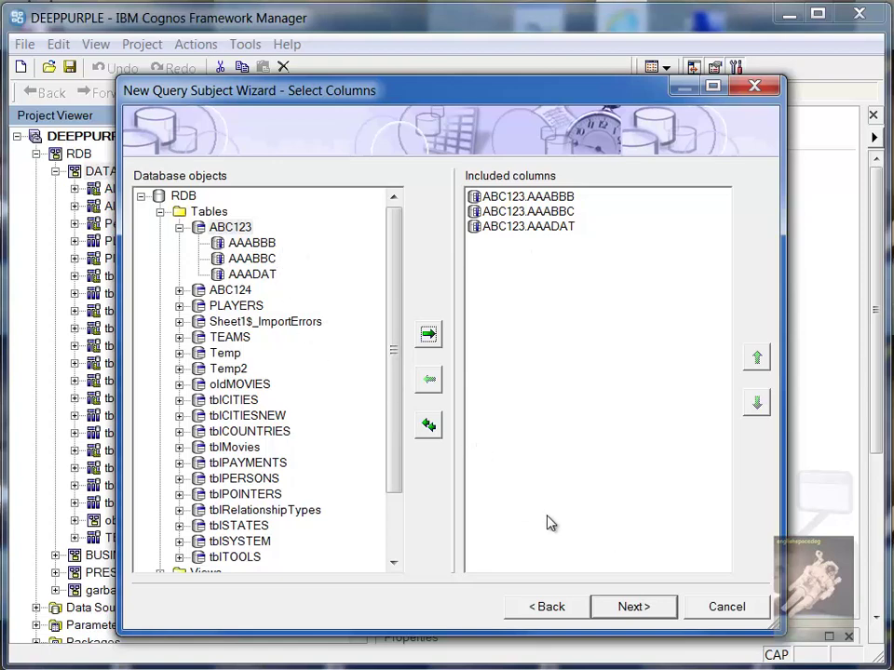
pyautogui.click(630, 606)
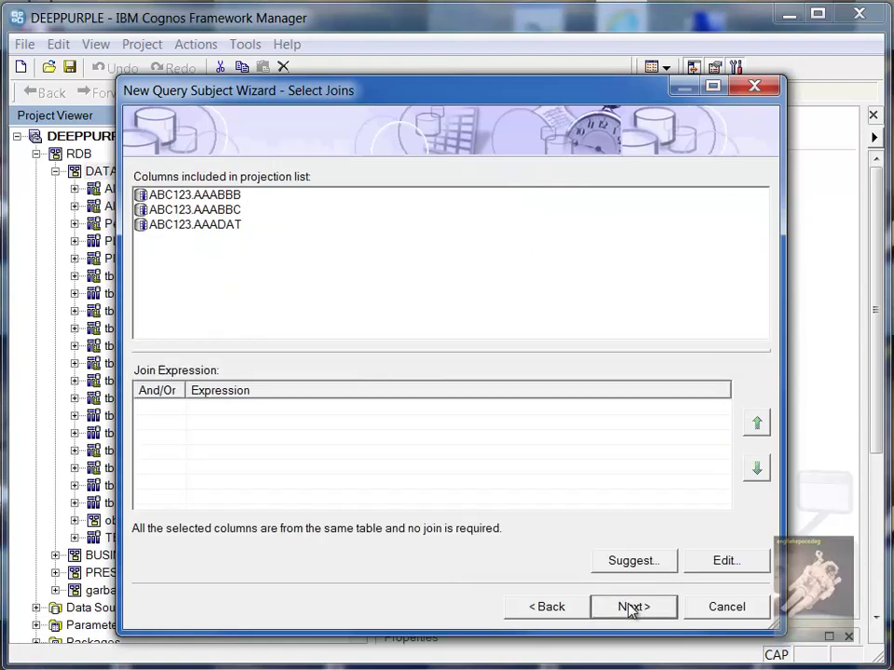
# Skip joins and filters, test the sample (AAADAT shows 20140416), and finish the ABC123 query subject
pyautogui.click(630, 607)
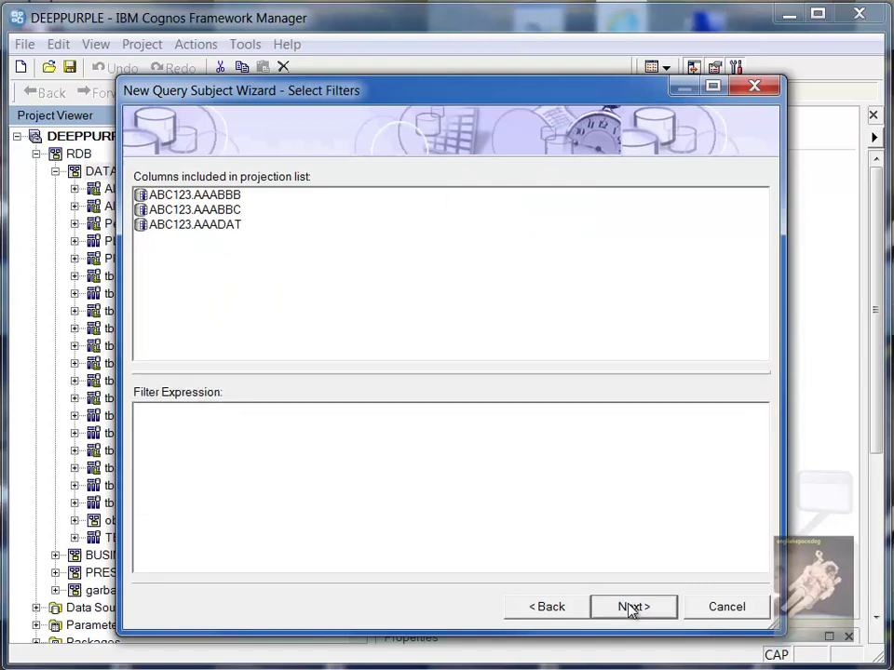
pyautogui.click(630, 607)
pyautogui.click(647, 566)
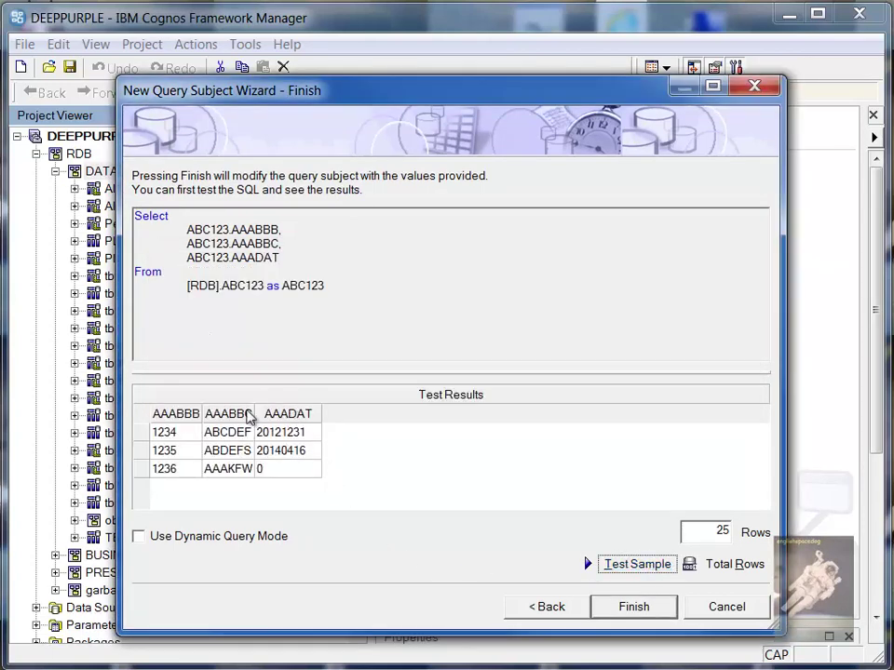
pyautogui.click(289, 454)
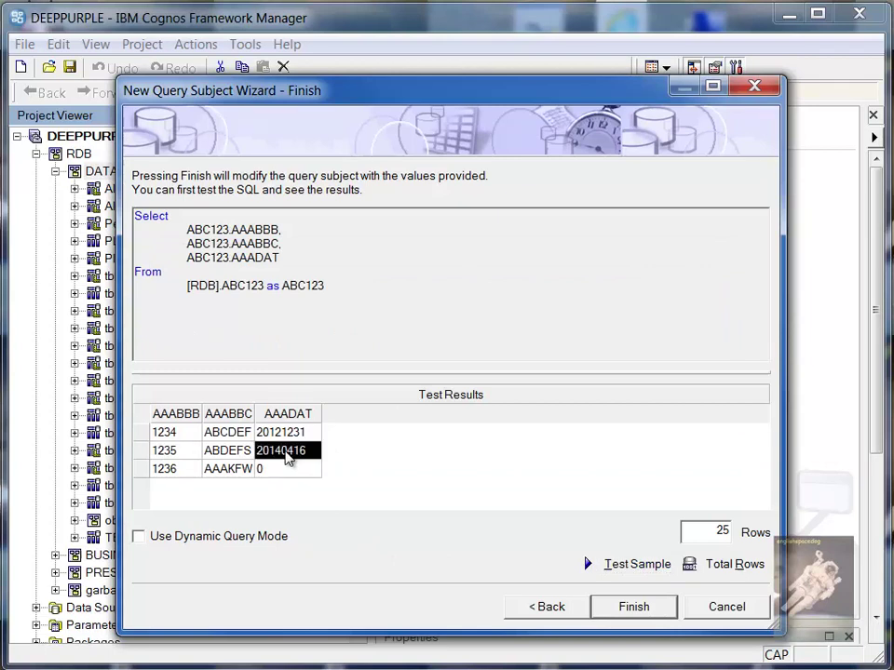
pyautogui.click(286, 429)
pyautogui.click(283, 420)
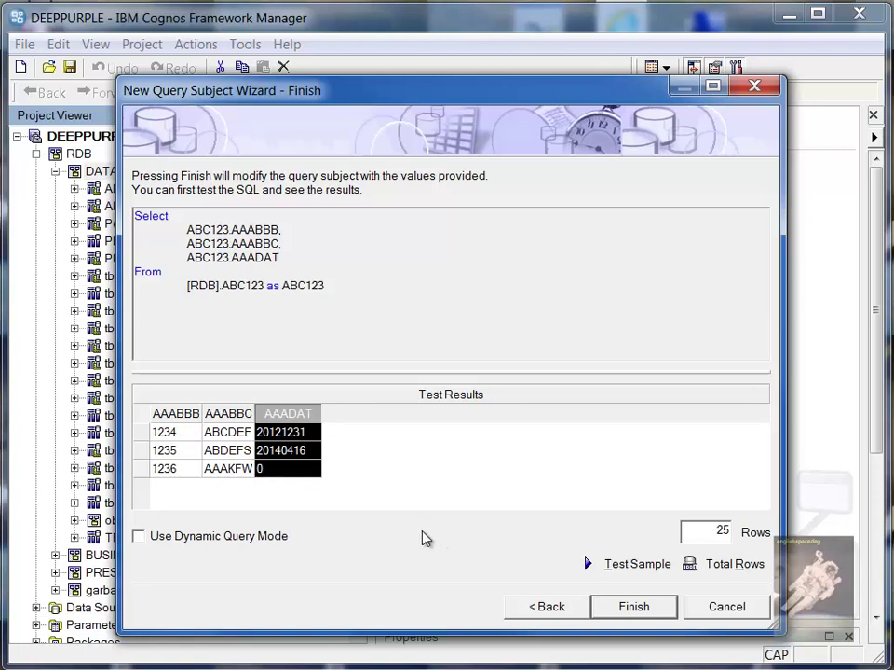
pyautogui.click(285, 451)
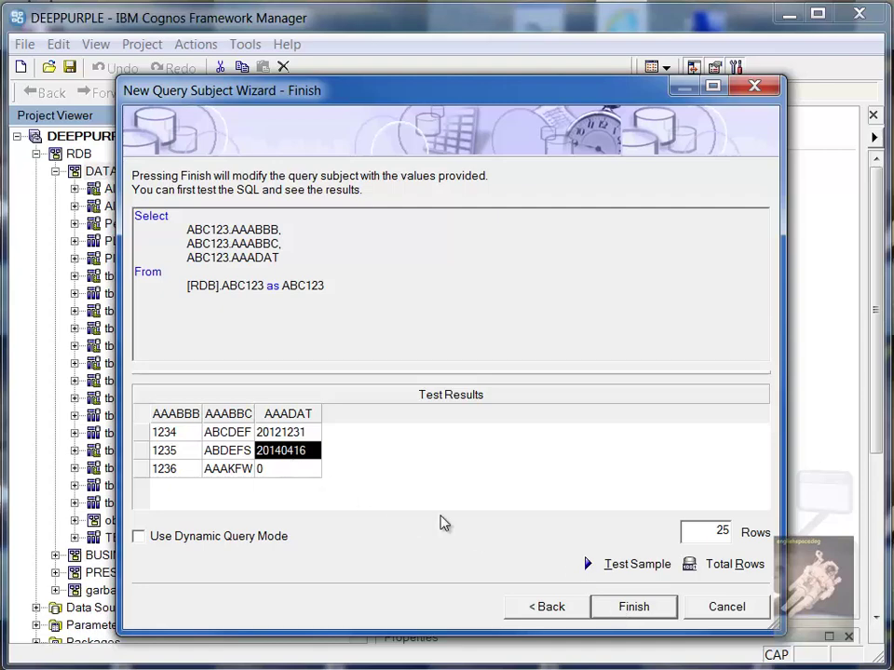
pyautogui.click(650, 615)
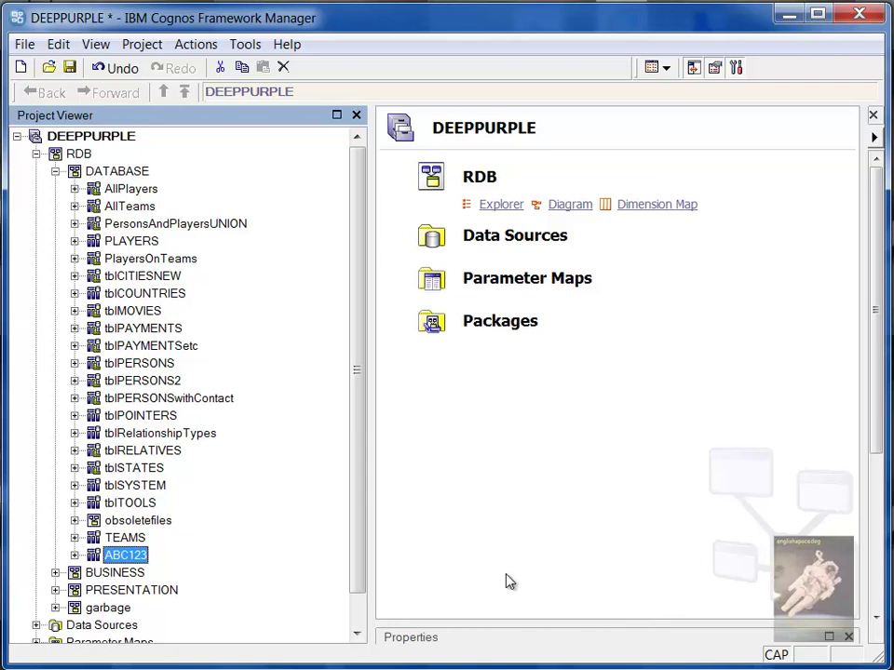
# Expand ABC123 and review its SQL selecting AAABBB, AAABBC, AAADAT from [RDB].ABC123, unchanged
pyautogui.click(75, 556)
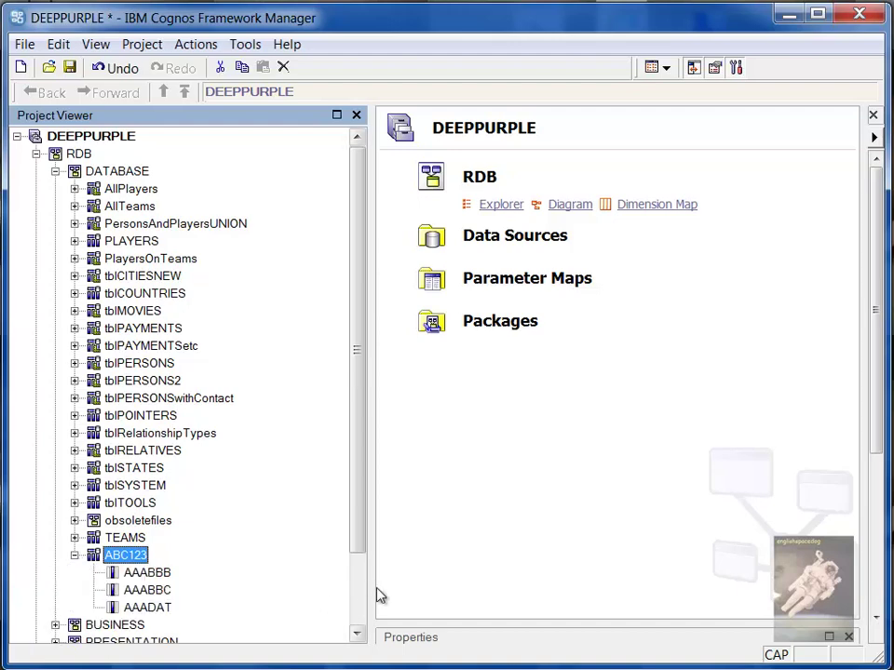
pyautogui.click(359, 562)
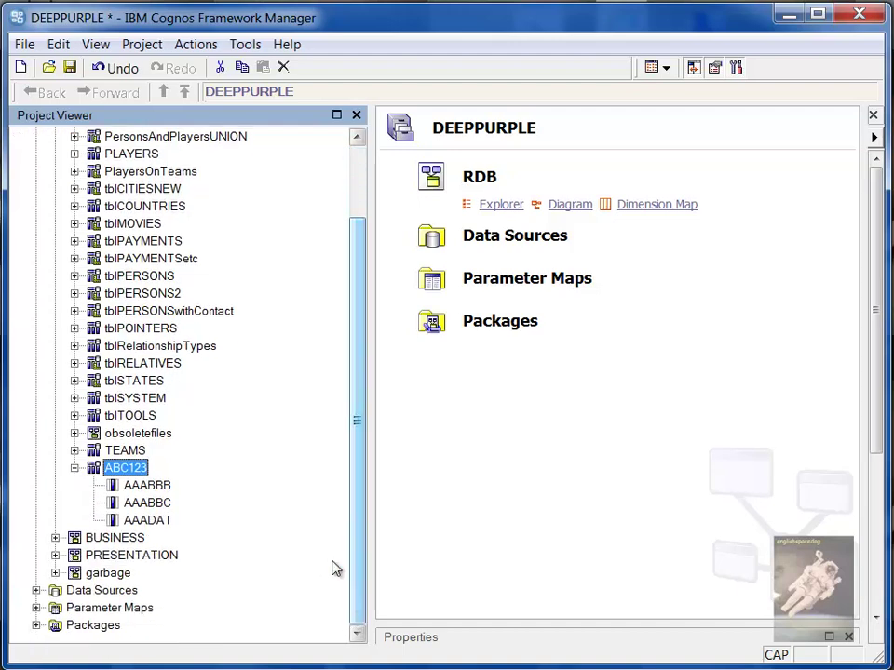
pyautogui.rightClick(141, 475)
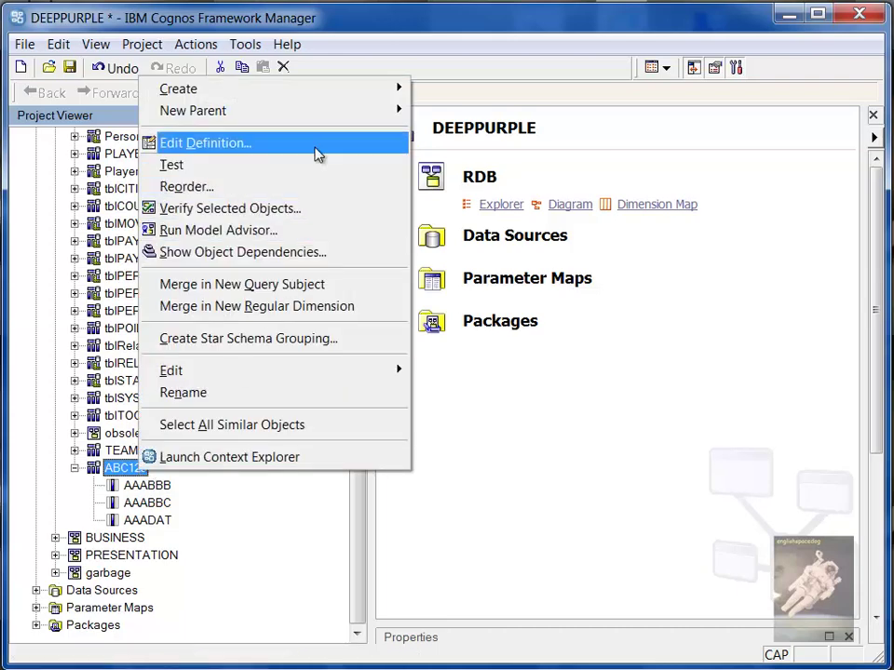
pyautogui.click(317, 155)
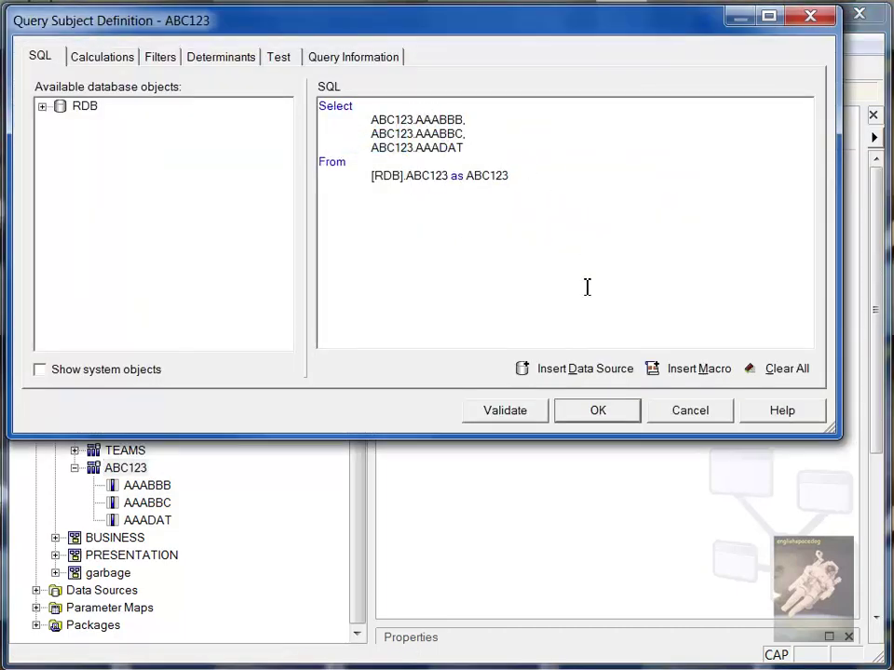
pyautogui.click(618, 423)
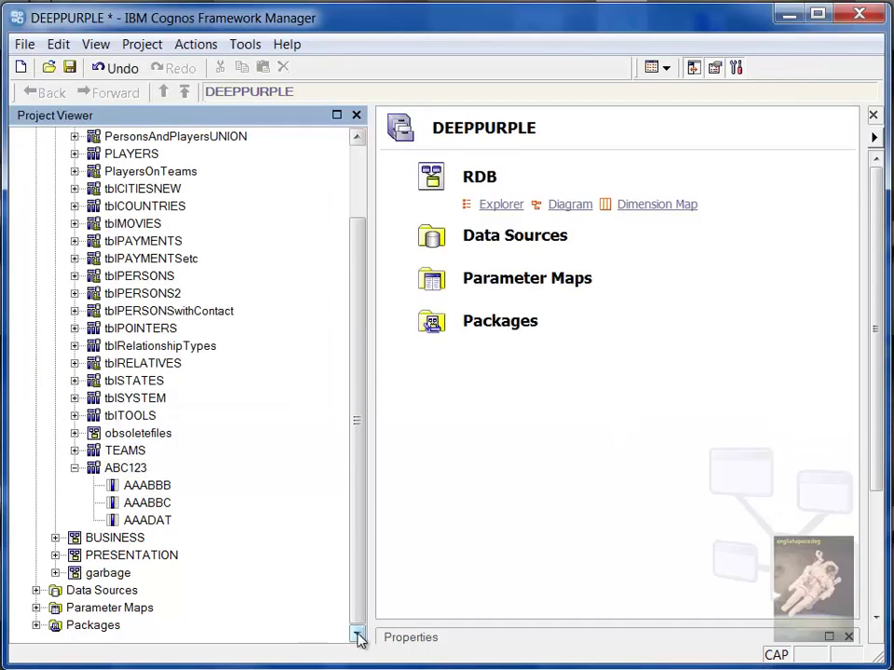
# Expand BUSINESS and start a new query subject in that namespace
pyautogui.click(55, 537)
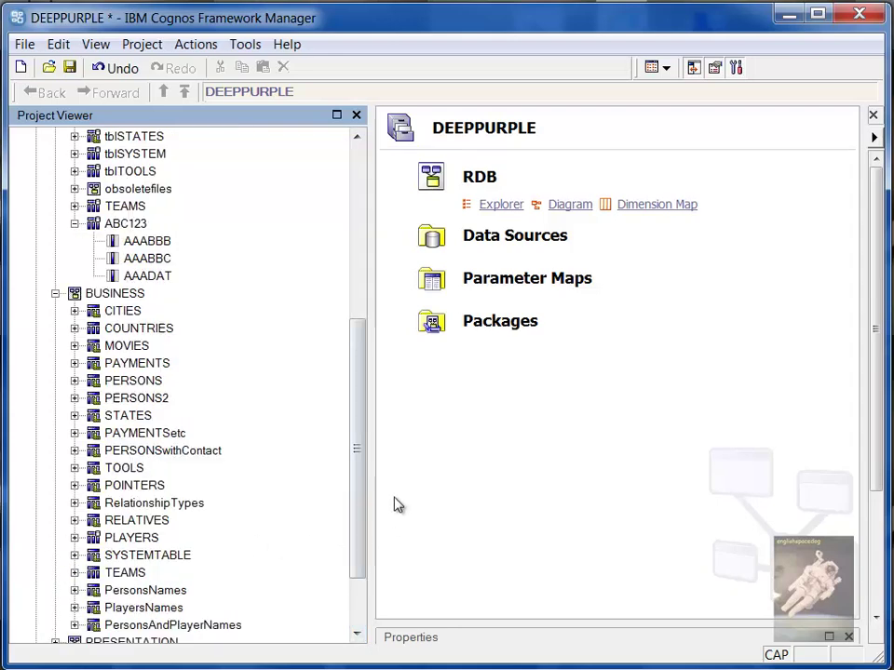
pyautogui.rightClick(138, 306)
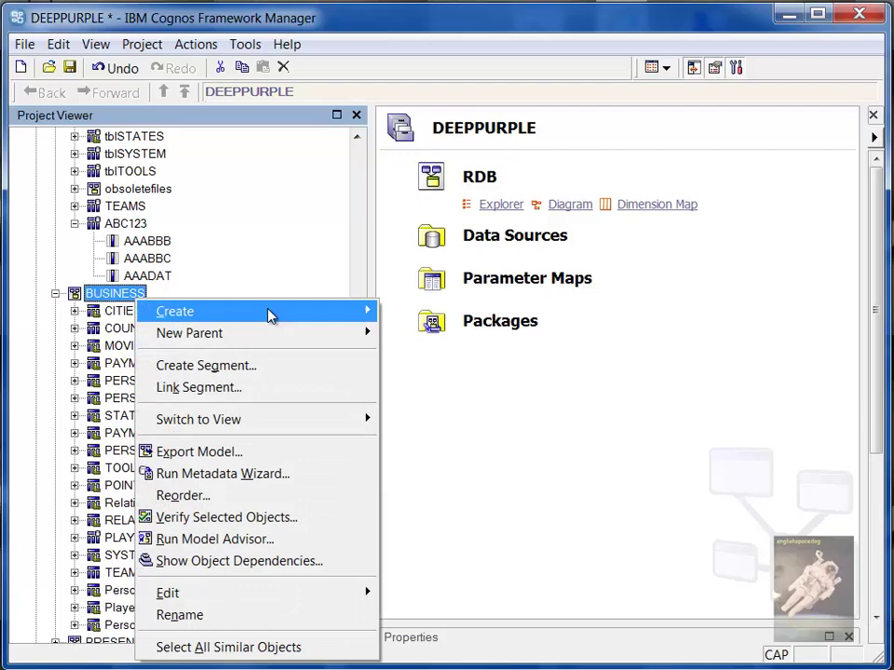
pyautogui.moveTo(281, 318)
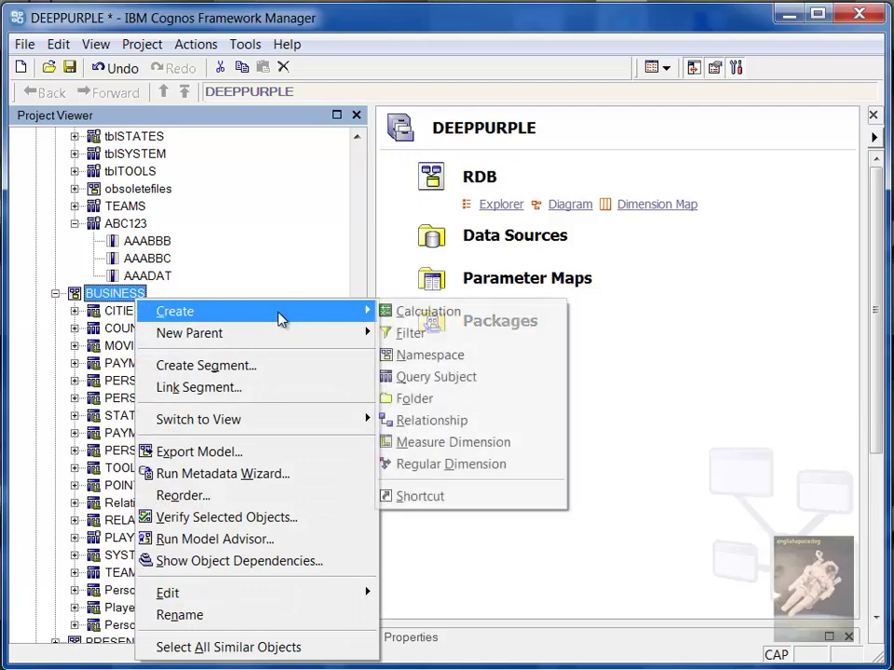
pyautogui.click(484, 387)
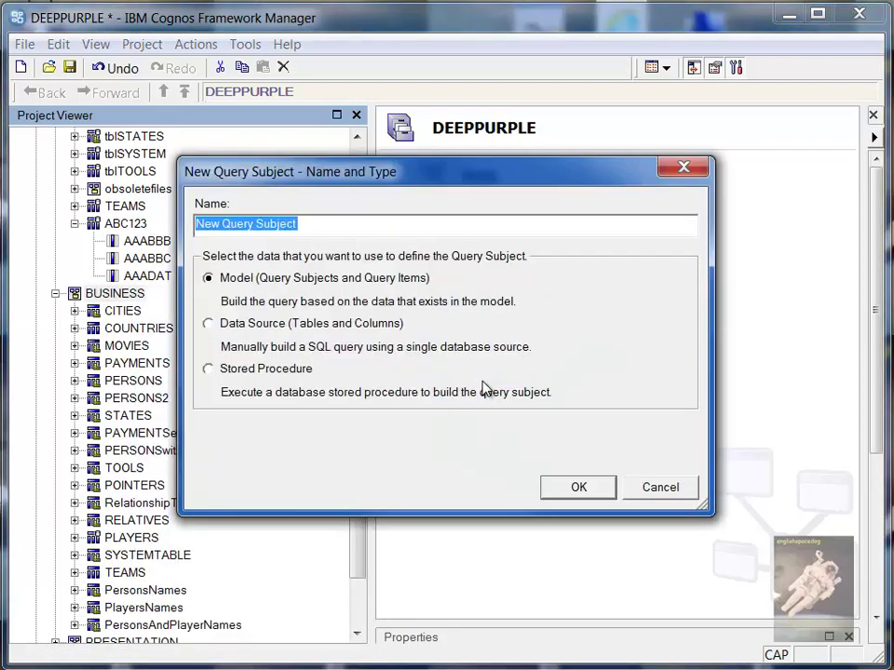
pyautogui.moveTo(402, 186); pyautogui.dragTo(530, 301)
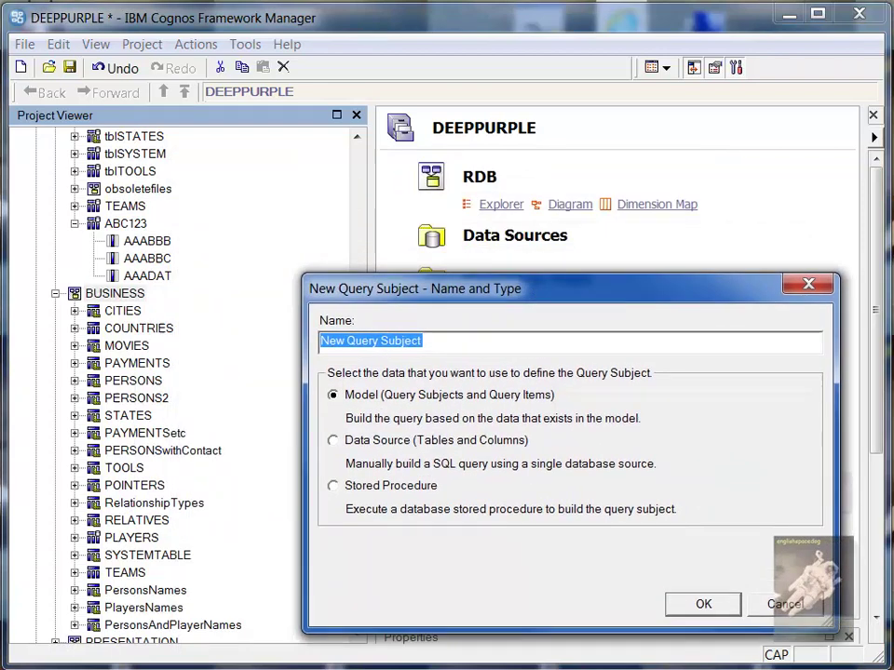
# Name the new query subject ABC123SalesTransactions, keeping Model as its type
pyautogui.write('ab')
pyautogui.press('BackSpace')
pyautogui.press('BackSpace')
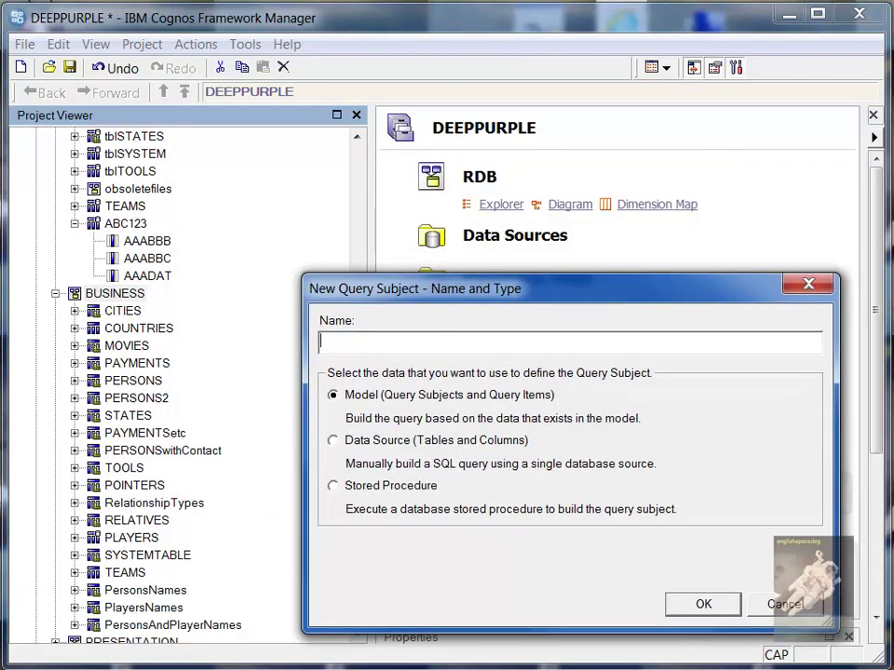
pyautogui.write('ABC123')
pyautogui.press('BackSpace')
pyautogui.write('23')
pyautogui.press('BackSpace')
pyautogui.write('Sale')
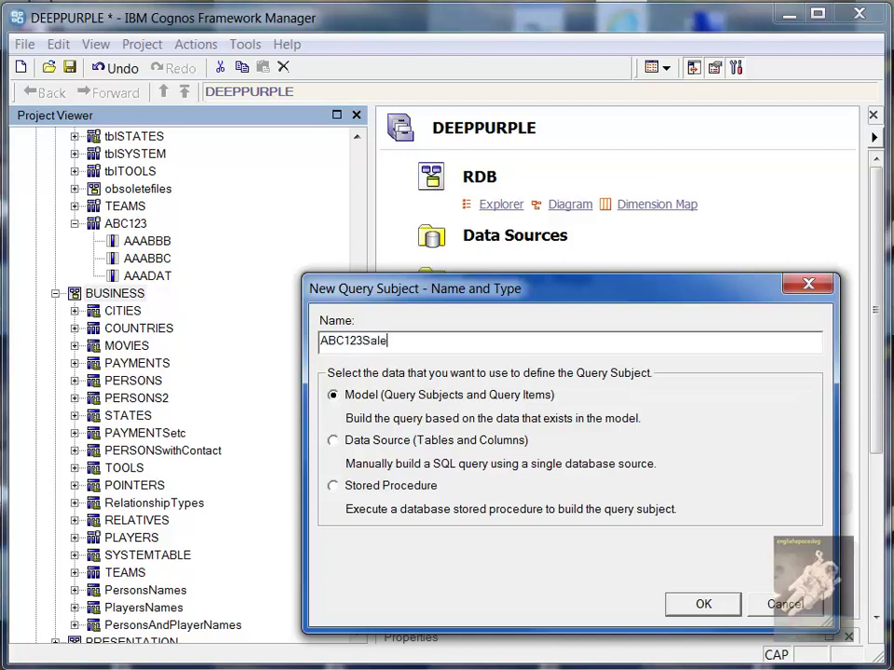
pyautogui.write('sTransactions')
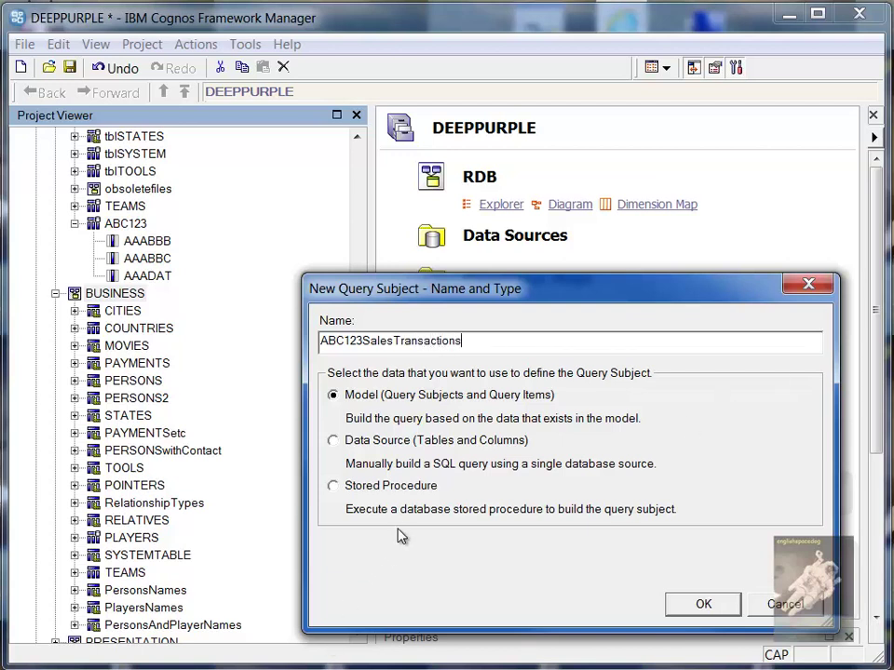
# Add the ABC123 table from DATABASE as query items AAABBB, AAABBC and AAADAT
pyautogui.click(689, 607)
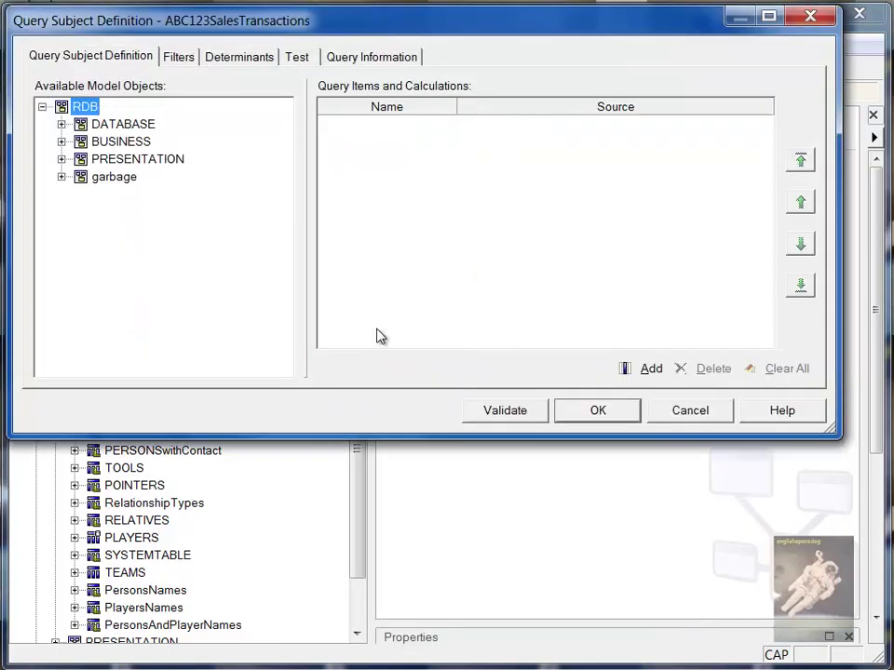
pyautogui.click(61, 124)
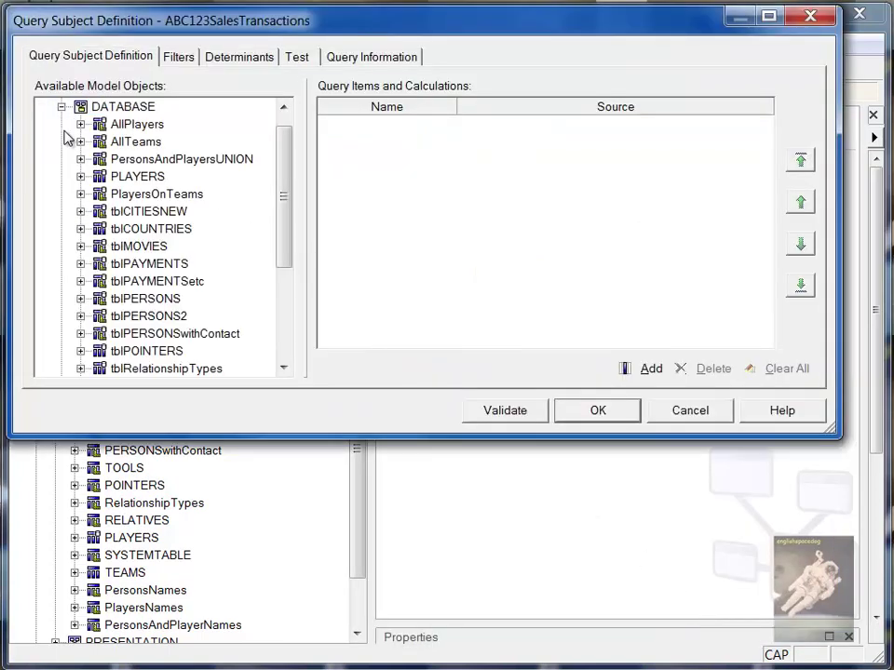
pyautogui.click(289, 335)
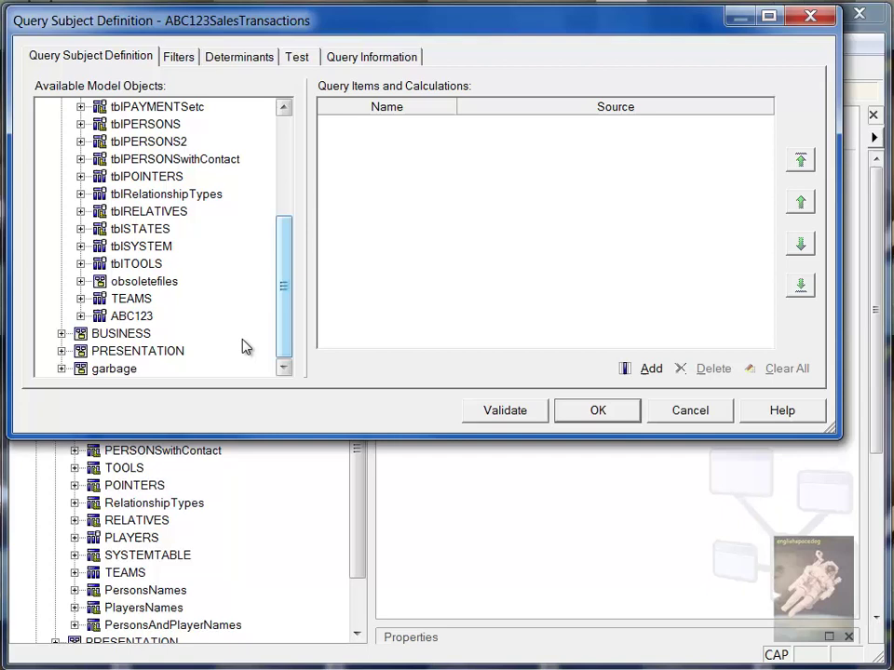
pyautogui.moveTo(128, 316); pyautogui.dragTo(736, 321)
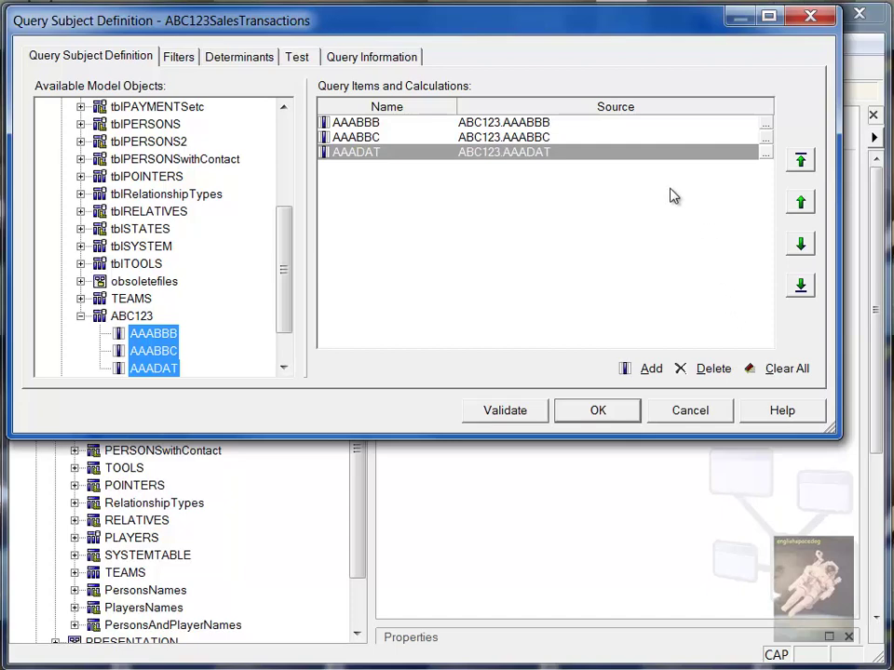
pyautogui.click(765, 131)
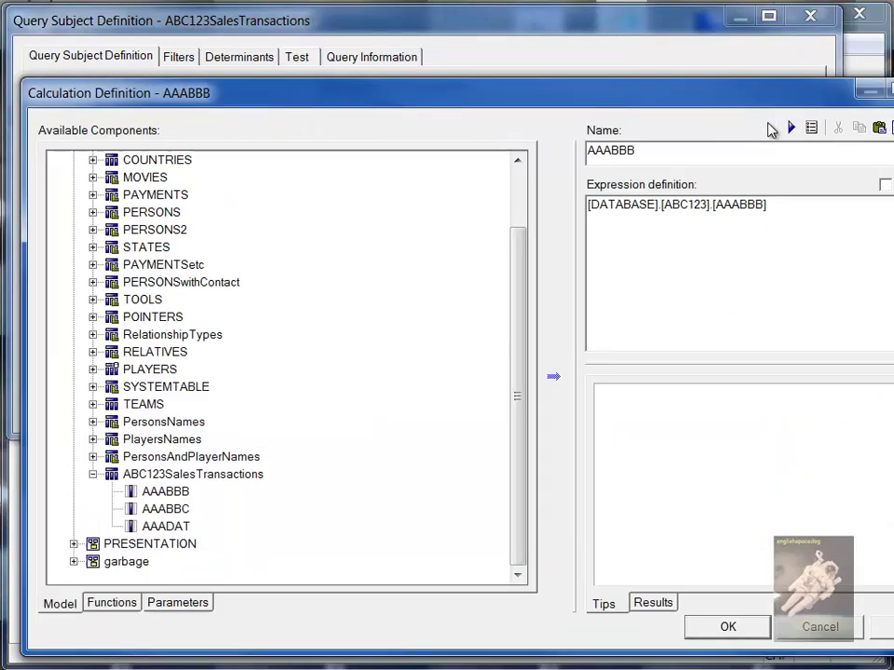
pyautogui.click(822, 626)
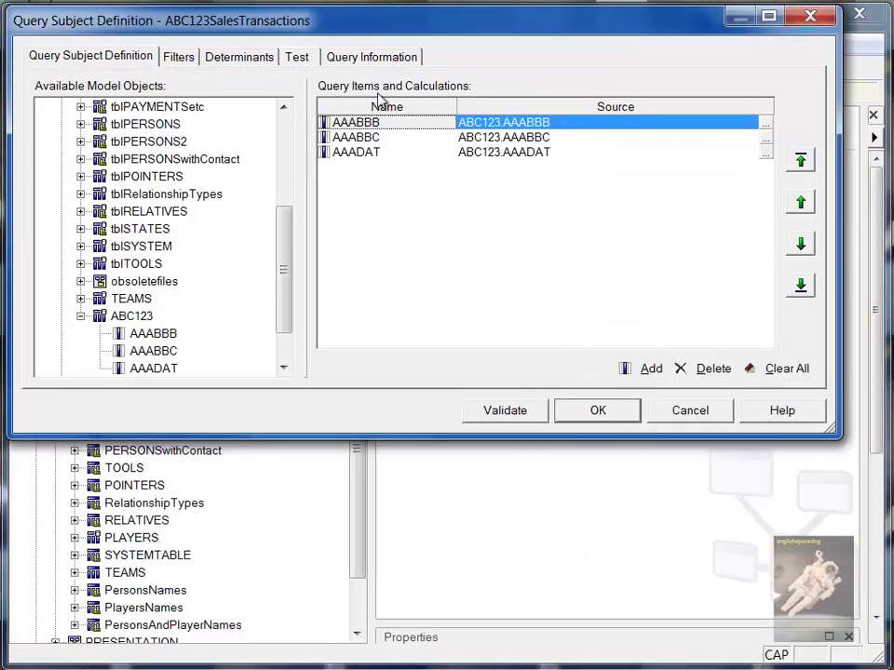
# Run a test sample and check the returned values 1235, ABDEFS and 20140416
pyautogui.click(307, 59)
pyautogui.click(601, 371)
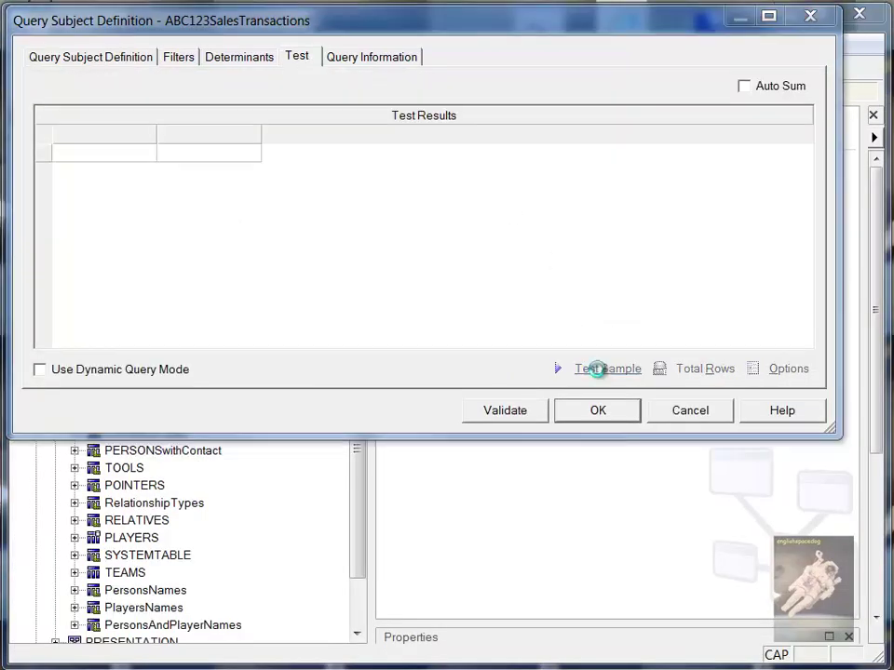
pyautogui.click(71, 171)
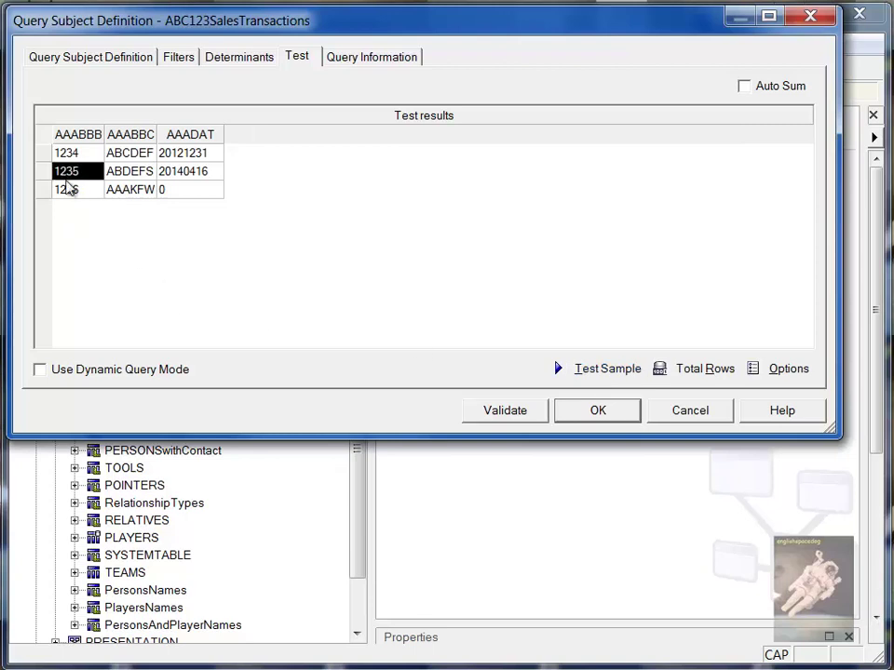
pyautogui.click(129, 176)
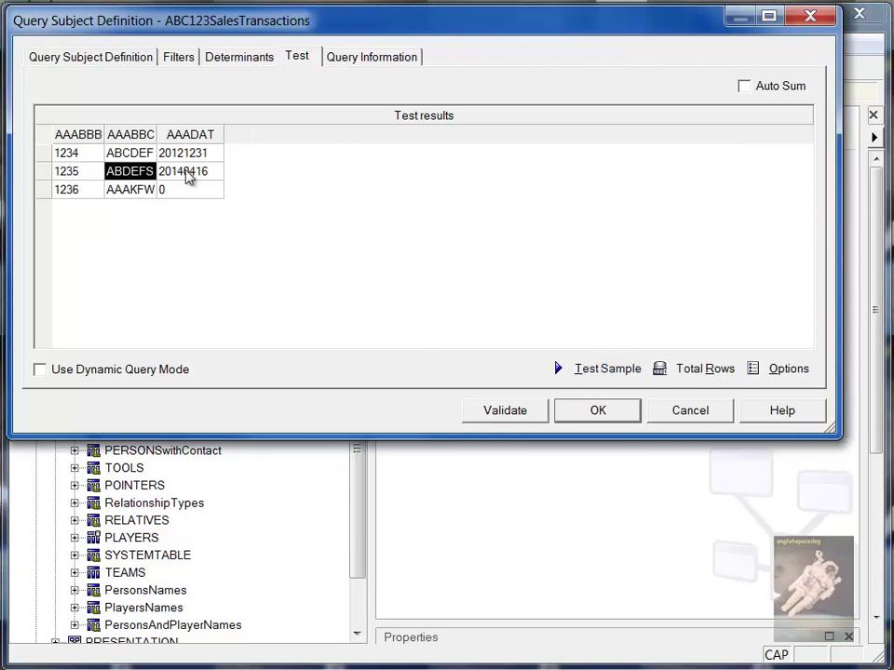
pyautogui.click(188, 174)
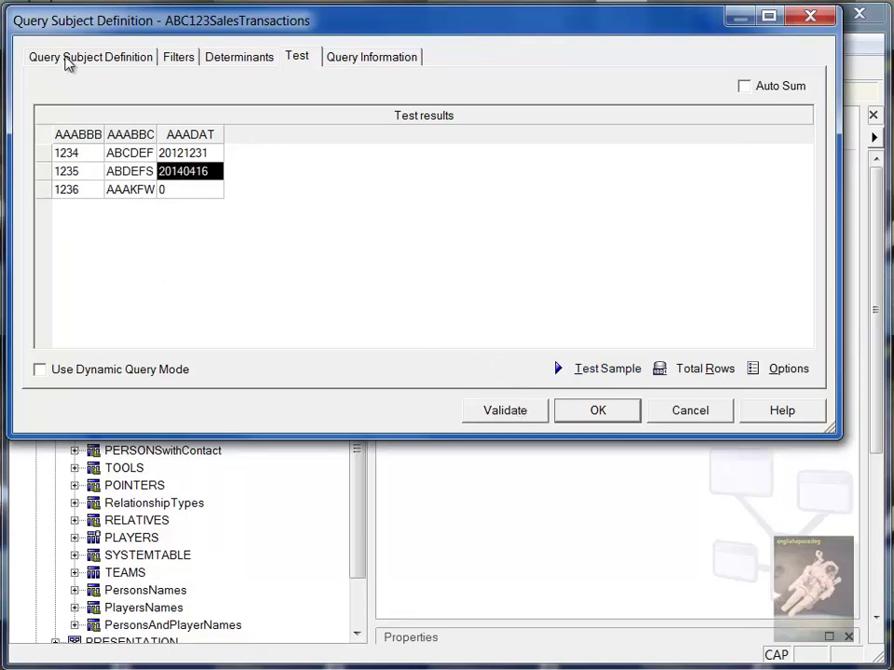
# Rename the AAABBB query item to AAABBBtransno
pyautogui.click(109, 64)
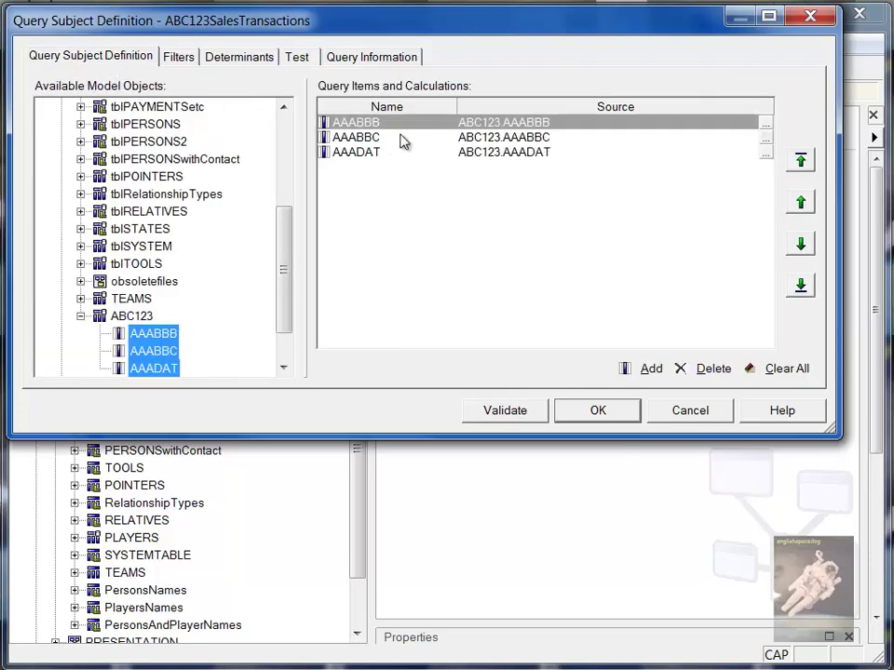
pyautogui.click(763, 129)
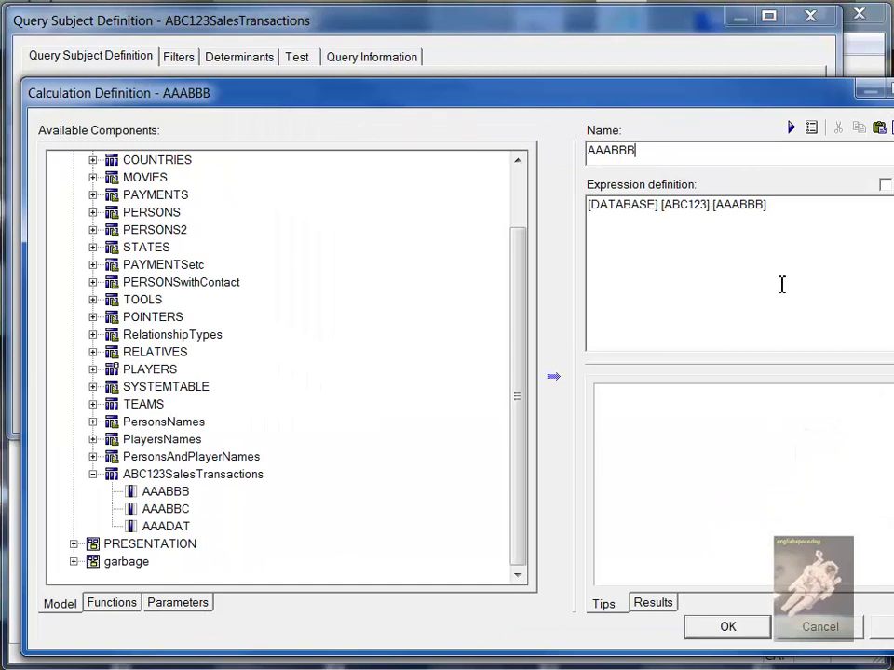
pyautogui.write('T')
pyautogui.write('transaction')
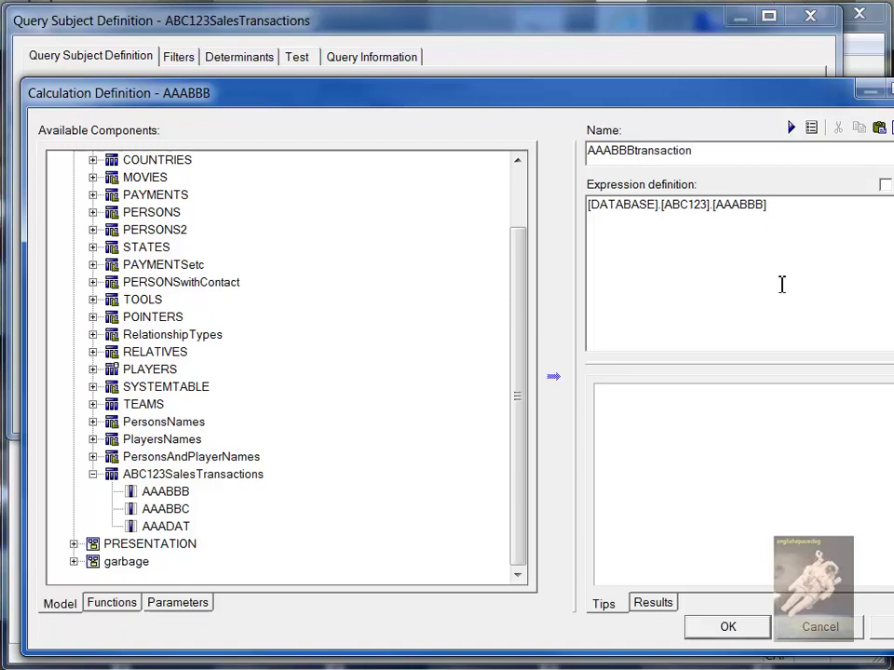
pyautogui.press('BackSpace')
pyautogui.press('BackSpace')
pyautogui.press('BackSpace')
pyautogui.press('BackSpace')
pyautogui.press('BackSpace')
pyautogui.press('BackSpace')
pyautogui.press('BackSpace')
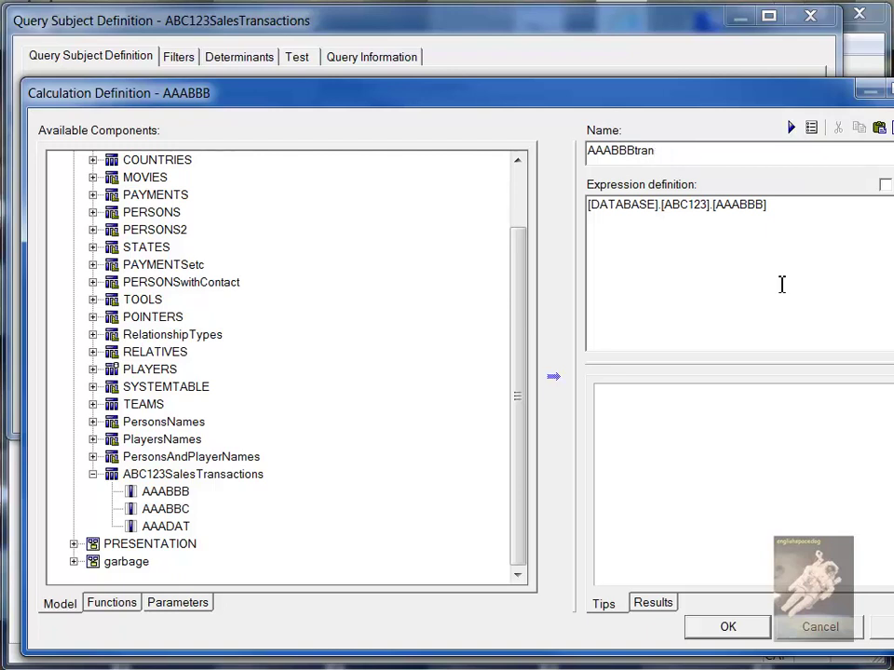
pyautogui.write('sno')
pyautogui.click(725, 627)
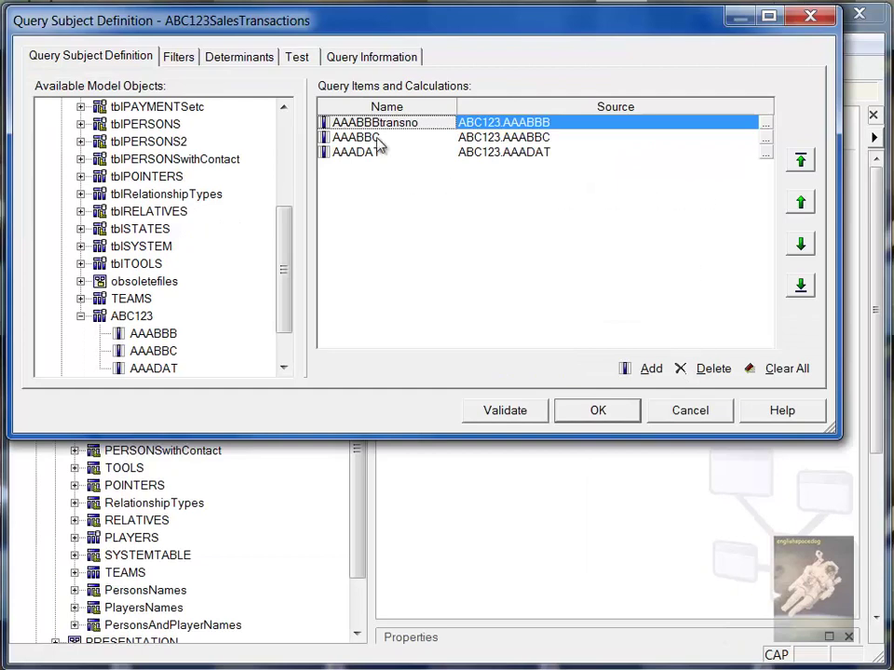
# Rename the AAABBC query item to AAABBCtransdesc
pyautogui.click(760, 138)
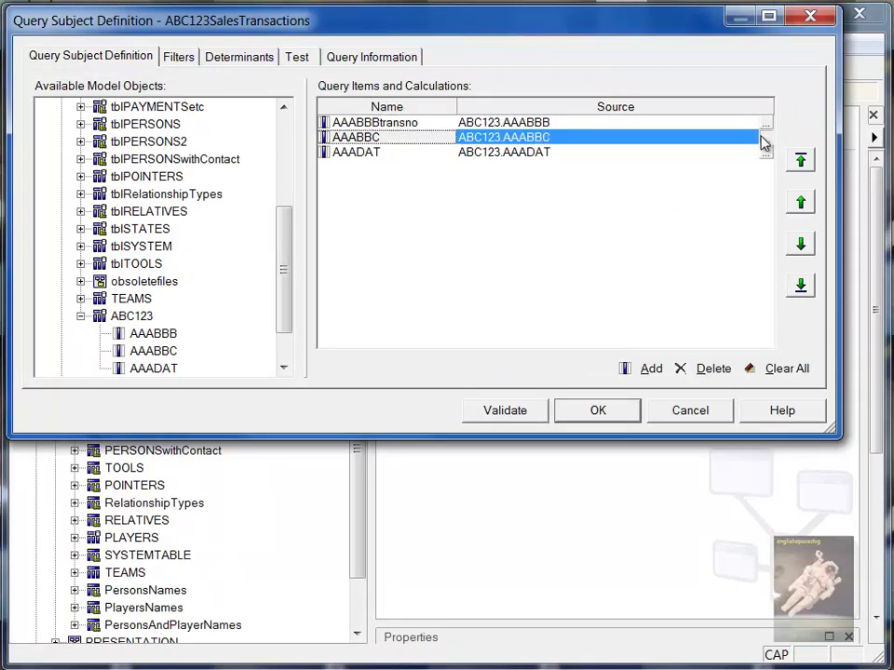
pyautogui.click(761, 137)
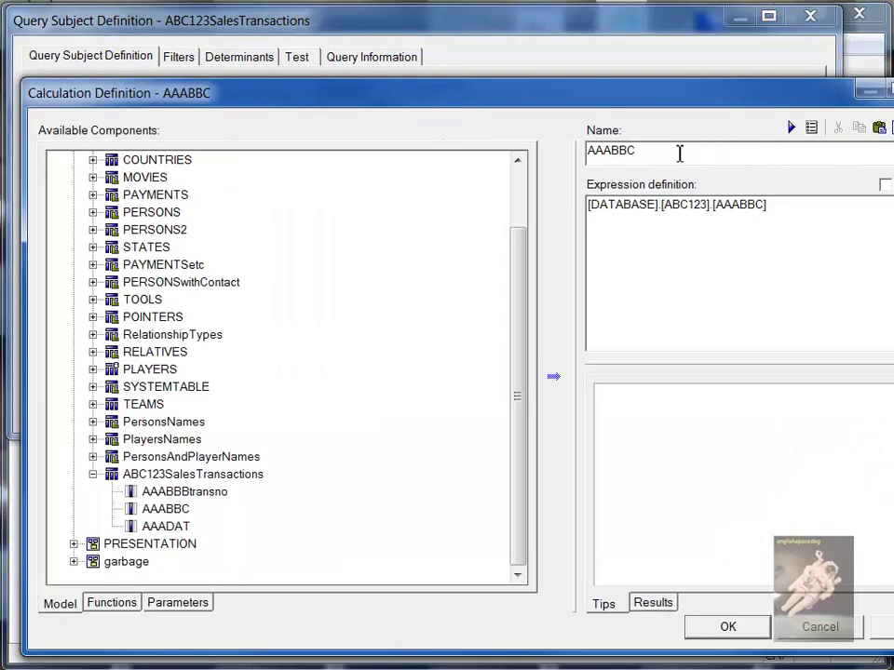
pyautogui.write('trans')
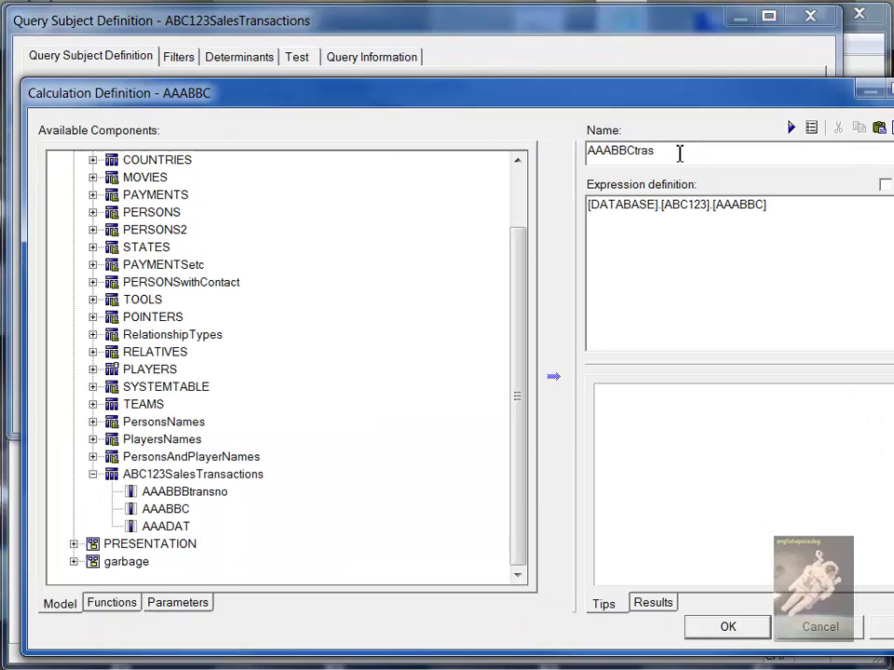
pyautogui.press('BackSpace')
pyautogui.write('nsn')
pyautogui.write('esc')
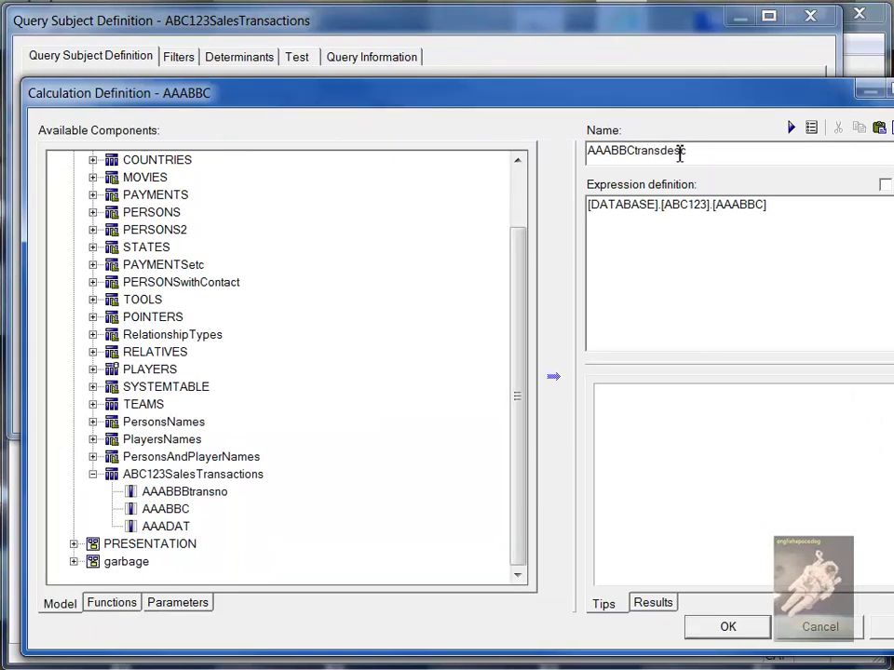
pyautogui.click(729, 628)
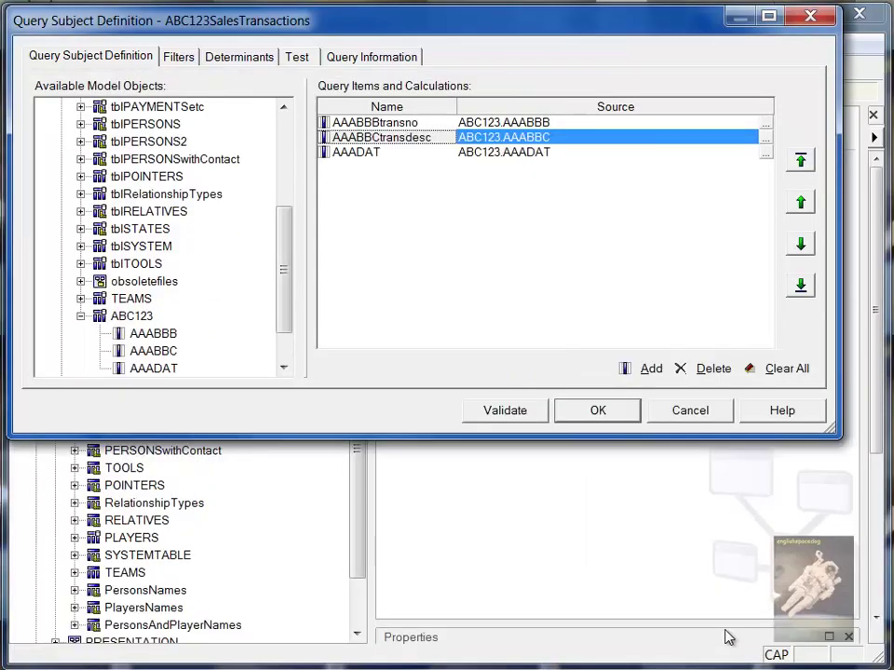
# Rename the AAADAT query item to AAADATtransdate
pyautogui.click(767, 153)
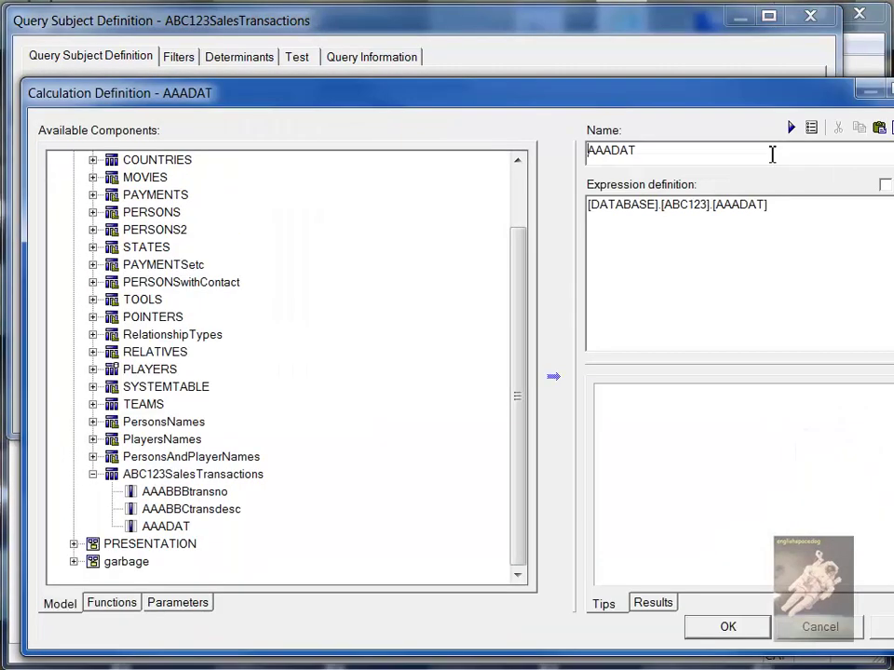
pyautogui.click(758, 151)
pyautogui.write('transdate')
pyautogui.click(722, 627)
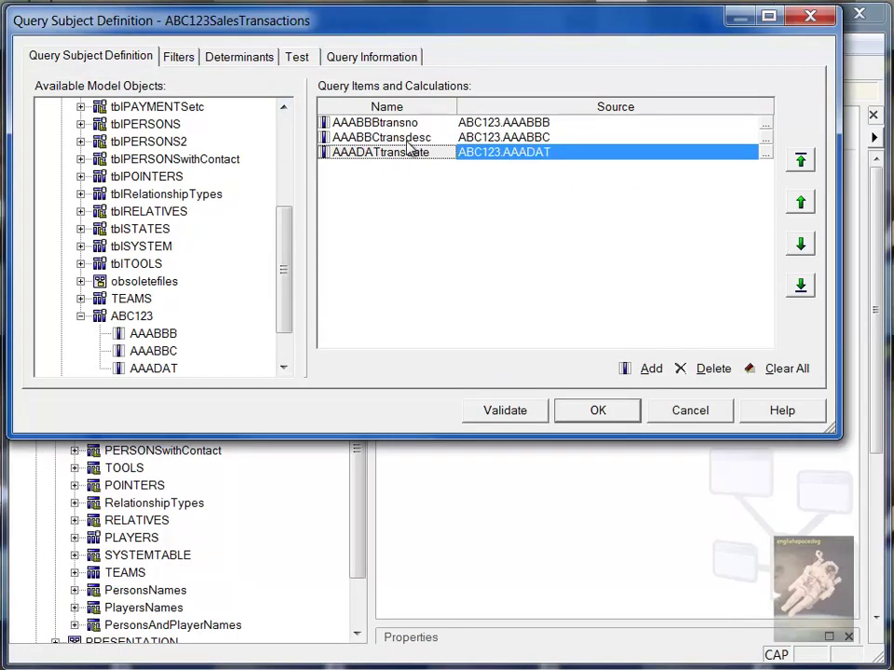
pyautogui.press('Up')
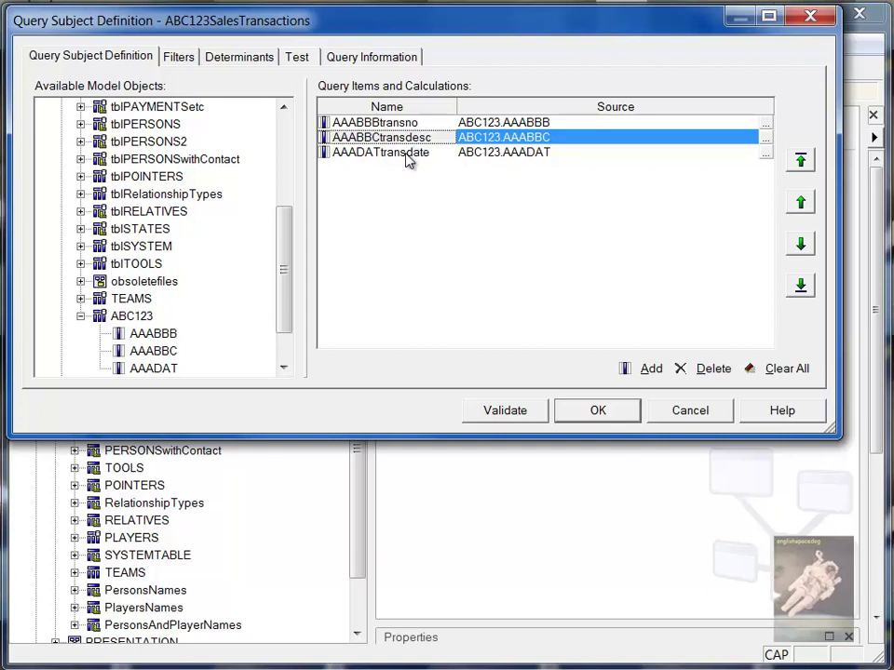
# Rerun the test sample to verify the renamed columns, then save and close the definition
pyautogui.click(308, 59)
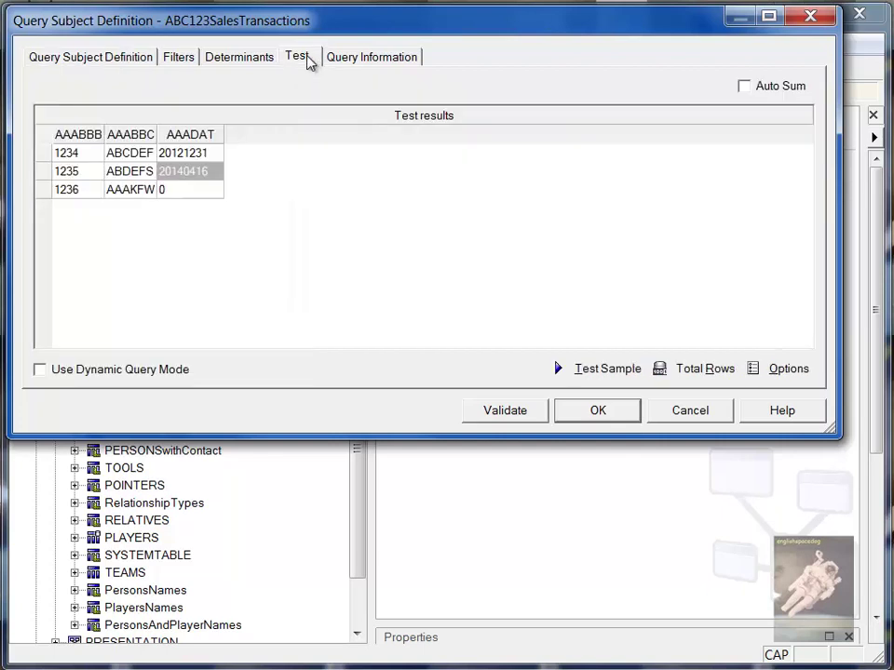
pyautogui.click(627, 376)
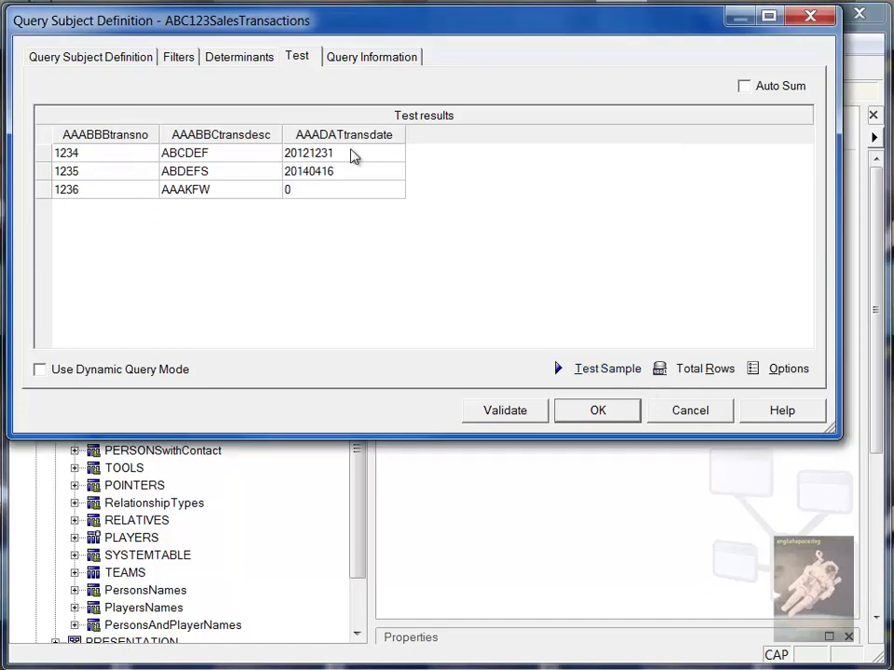
pyautogui.click(596, 414)
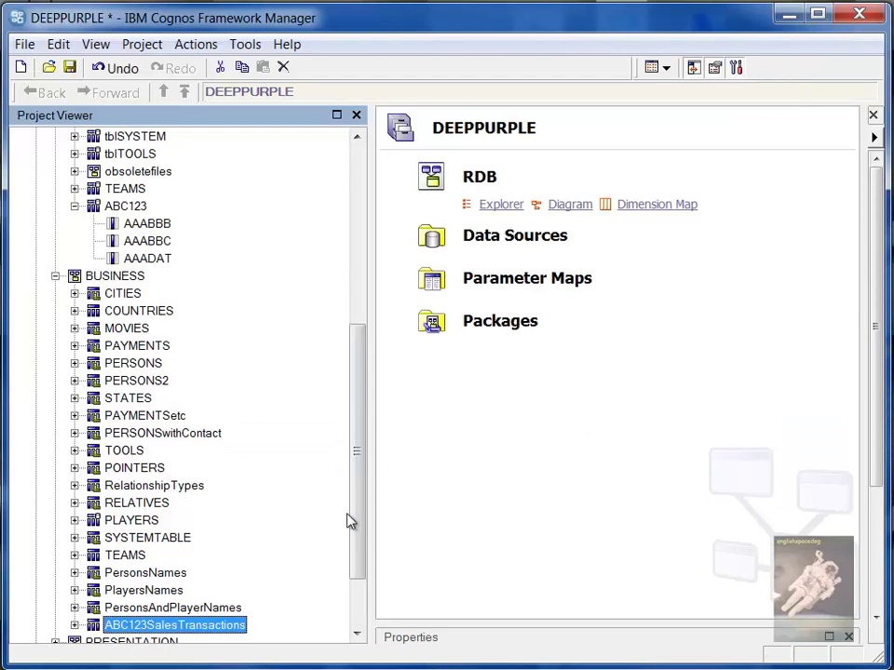
# Expand the PRESENTATION folder and move the Framework Manager window aside
pyautogui.moveTo(361, 492); pyautogui.dragTo(372, 564)
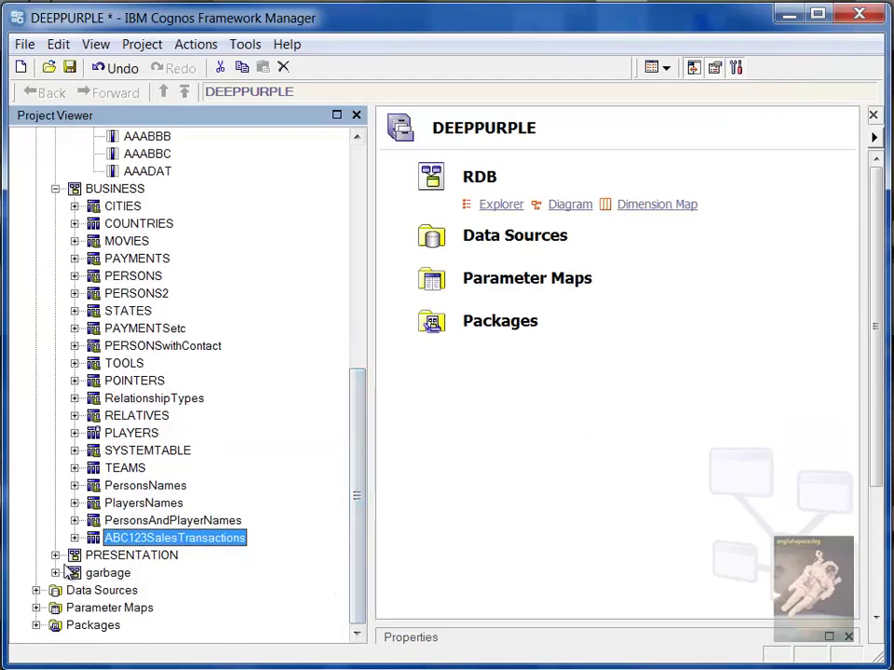
pyautogui.click(55, 556)
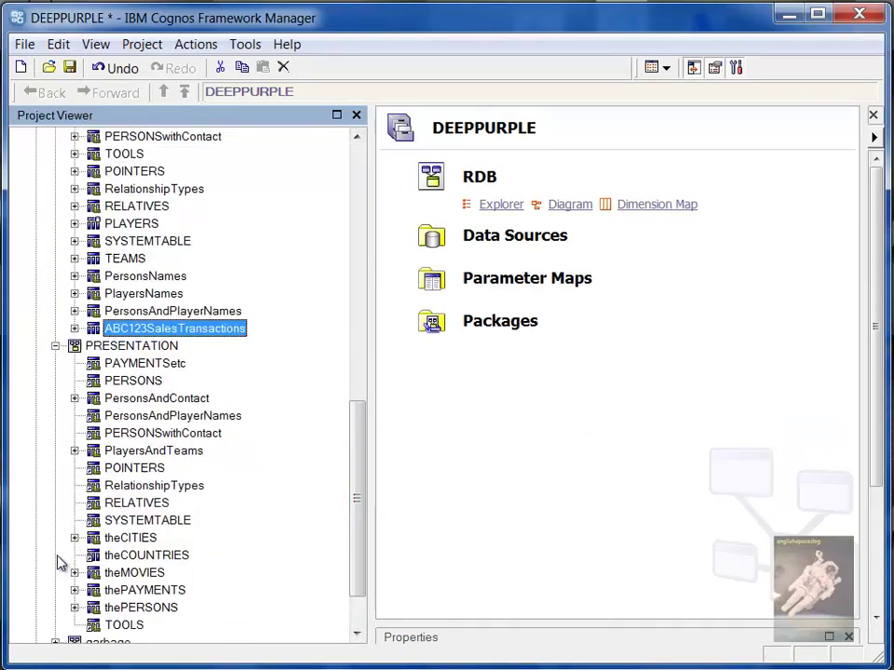
pyautogui.rightClick(174, 331)
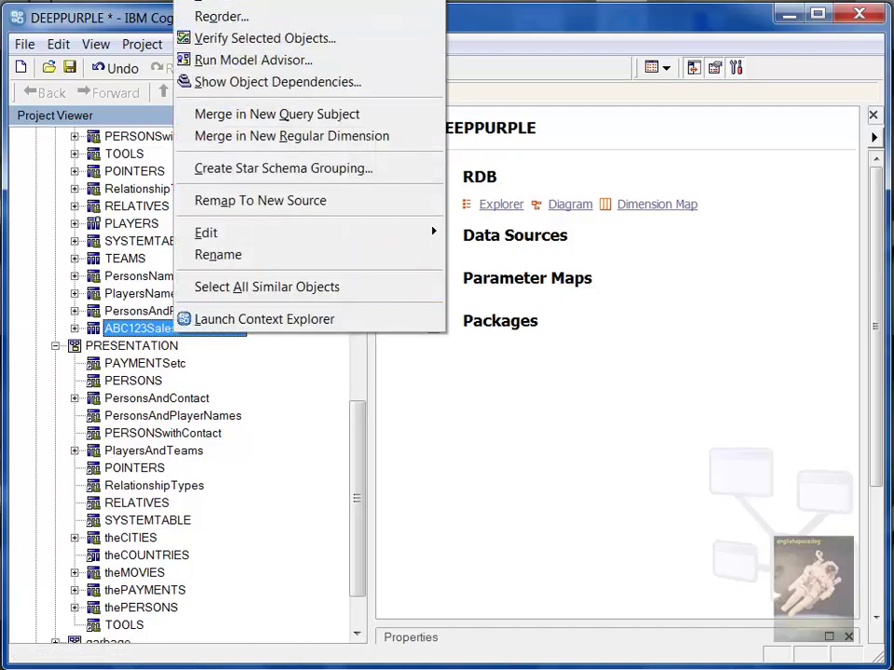
pyautogui.moveTo(307, 3)
pyautogui.moveTo(96, 16); pyautogui.dragTo(286, 205)
# Create a shortcut to the ABC123SalesTransactions query subject and maximize the window
pyautogui.rightClick(366, 517)
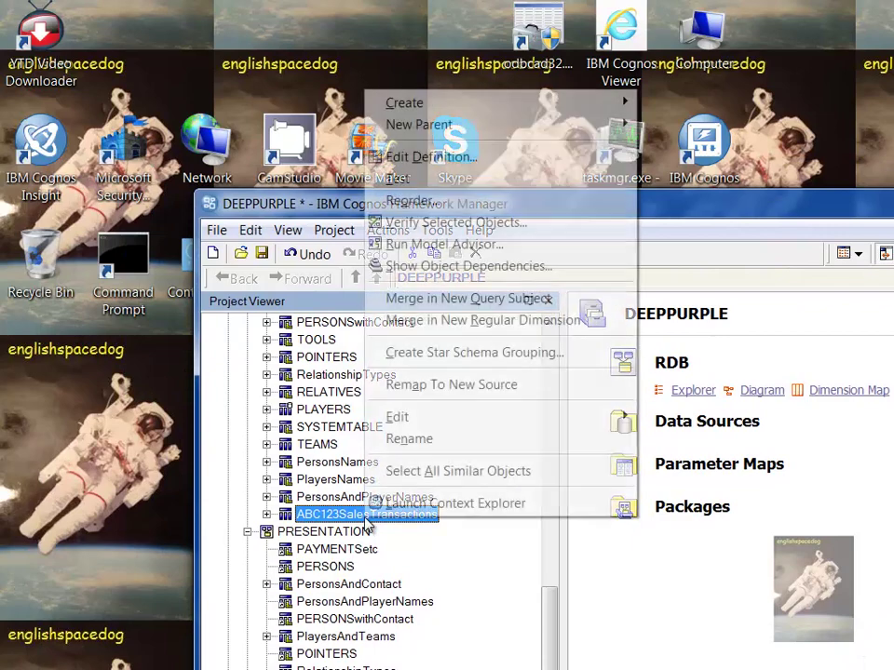
pyautogui.moveTo(539, 106)
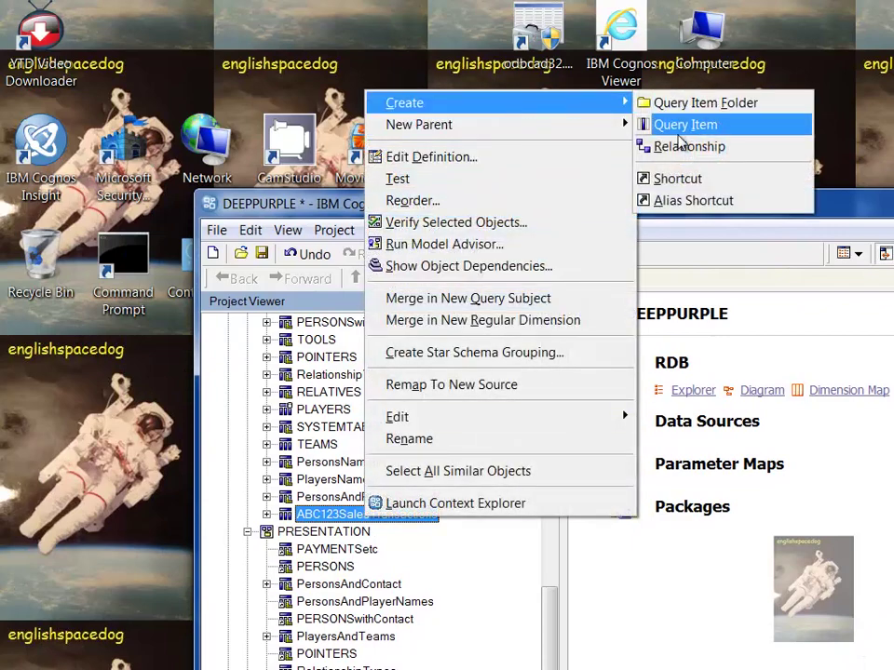
pyautogui.click(690, 180)
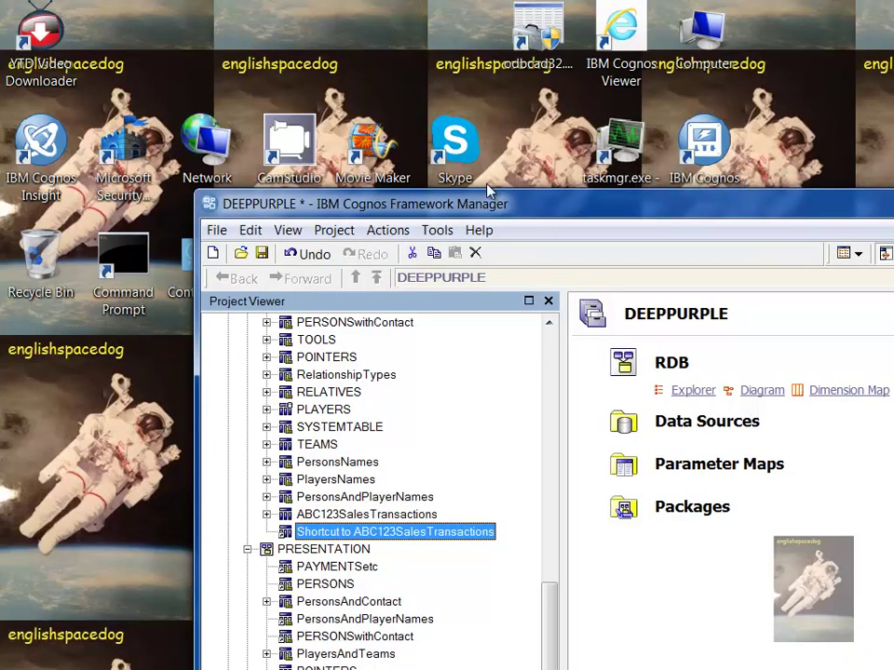
pyautogui.moveTo(477, 209); pyautogui.dragTo(293, 16)
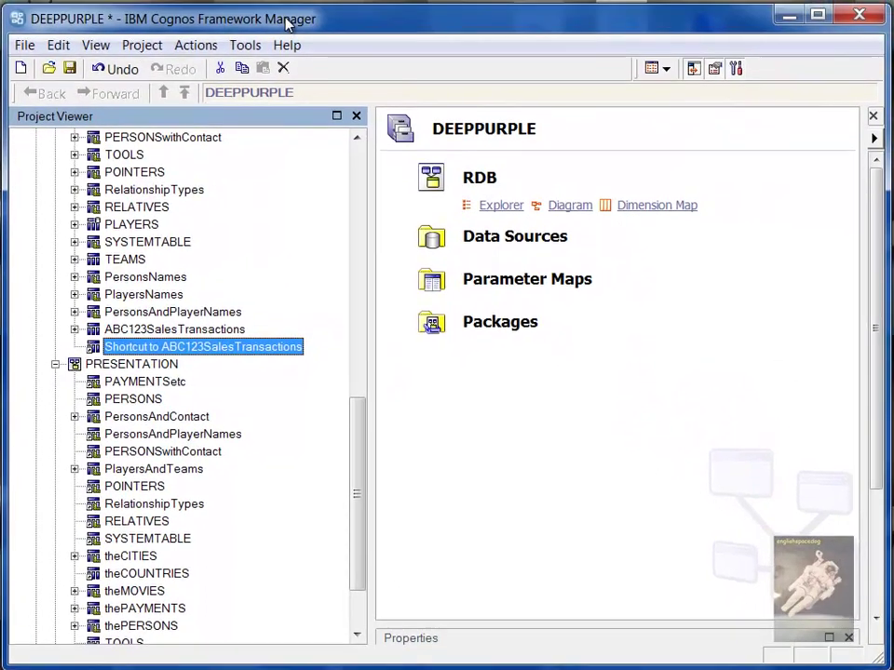
# Drop the shortcut into PRESENTATION and strip 'Shortcut to ' so it reads ABC123SalesTransactions
pyautogui.click(353, 609)
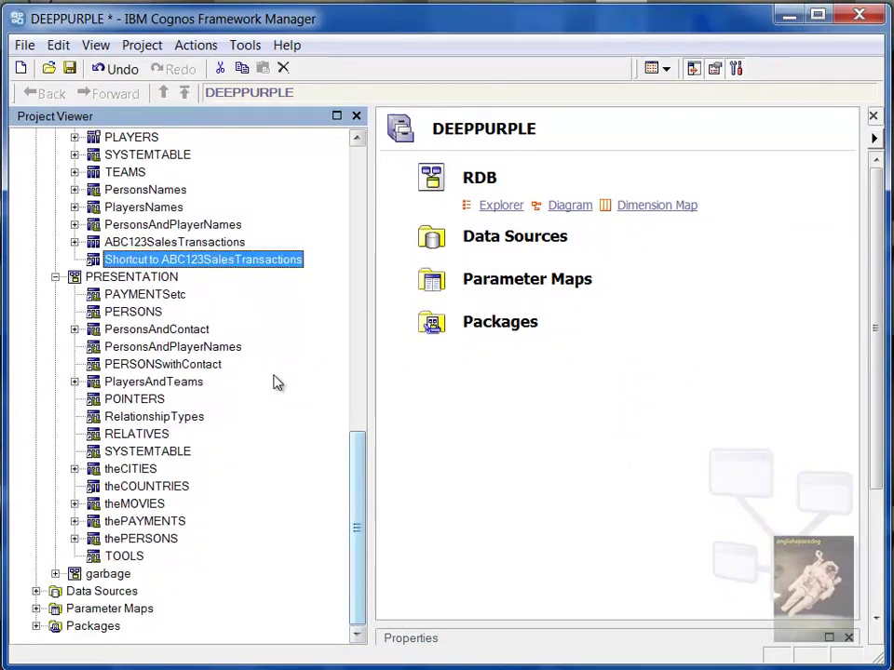
pyautogui.moveTo(269, 262); pyautogui.dragTo(187, 281)
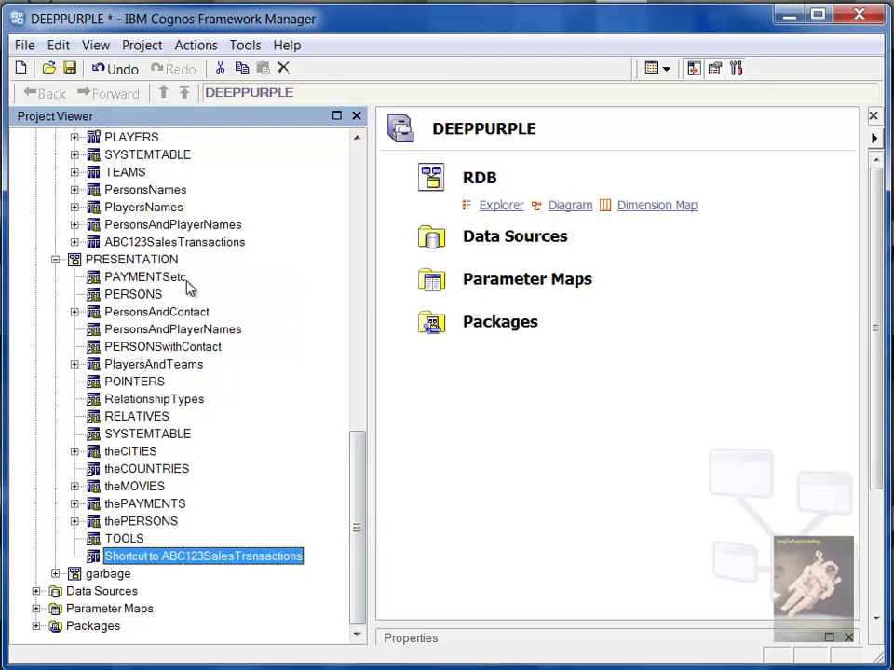
pyautogui.rightClick(228, 563)
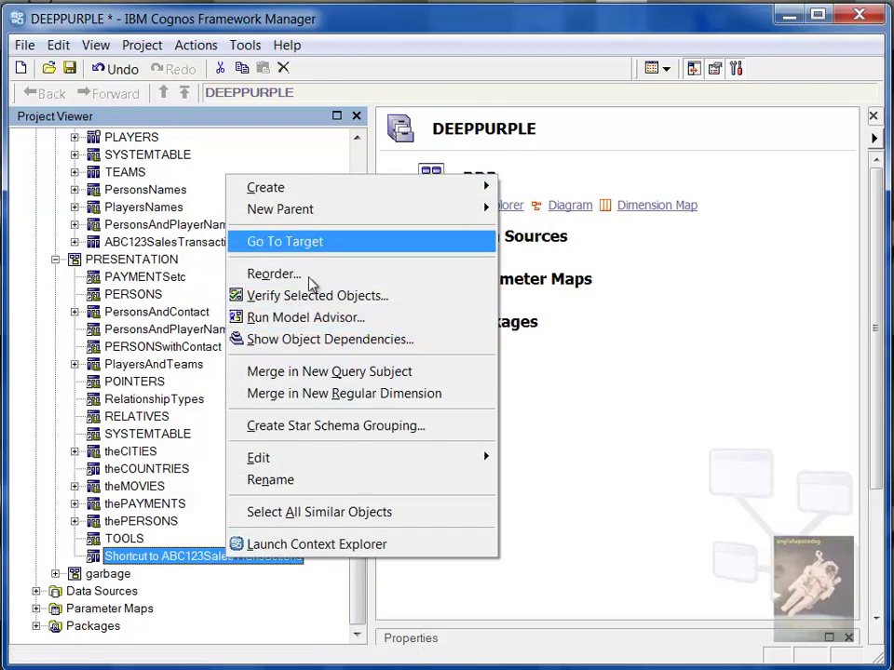
pyautogui.click(291, 482)
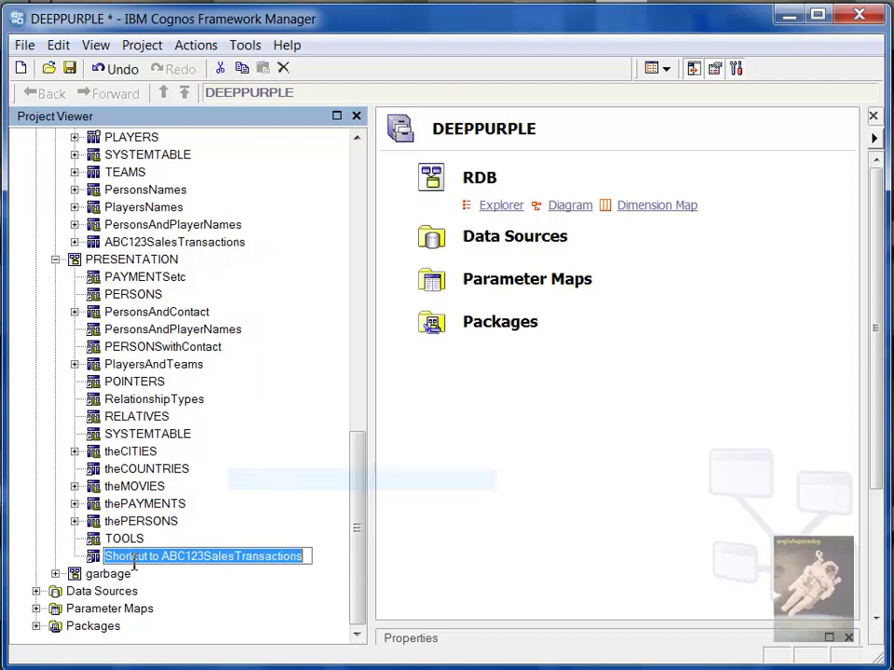
pyautogui.doubleClick(134, 561)
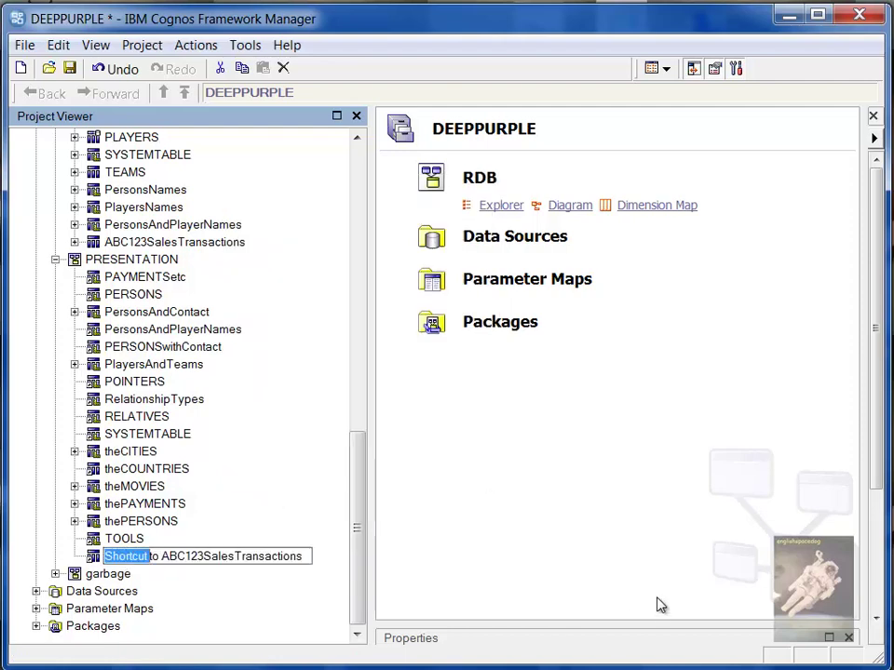
pyautogui.press('Delete')
pyautogui.press('Delete')
pyautogui.press('Delete')
pyautogui.press('Delete')
pyautogui.press('Delete')
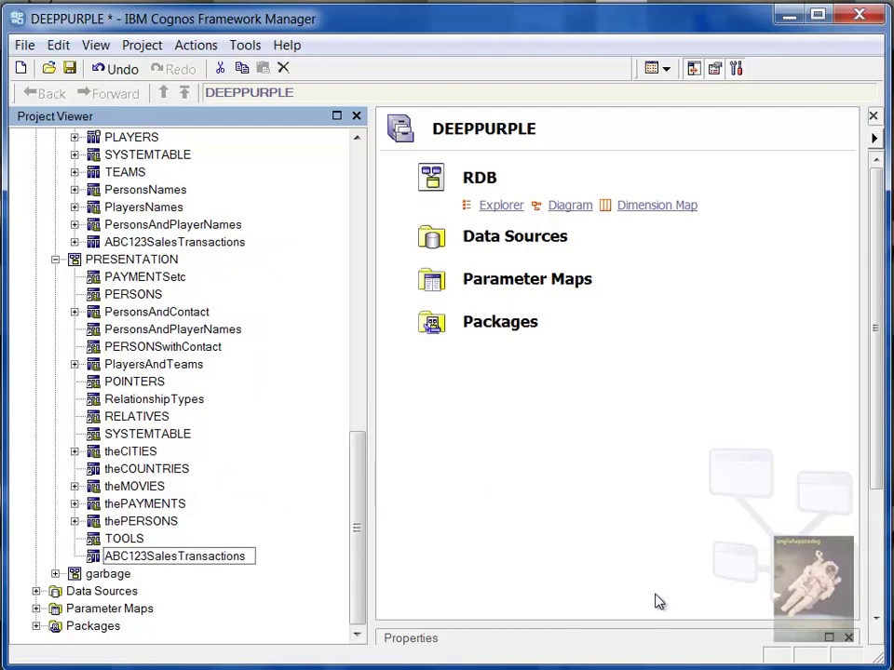
pyautogui.press('Return')
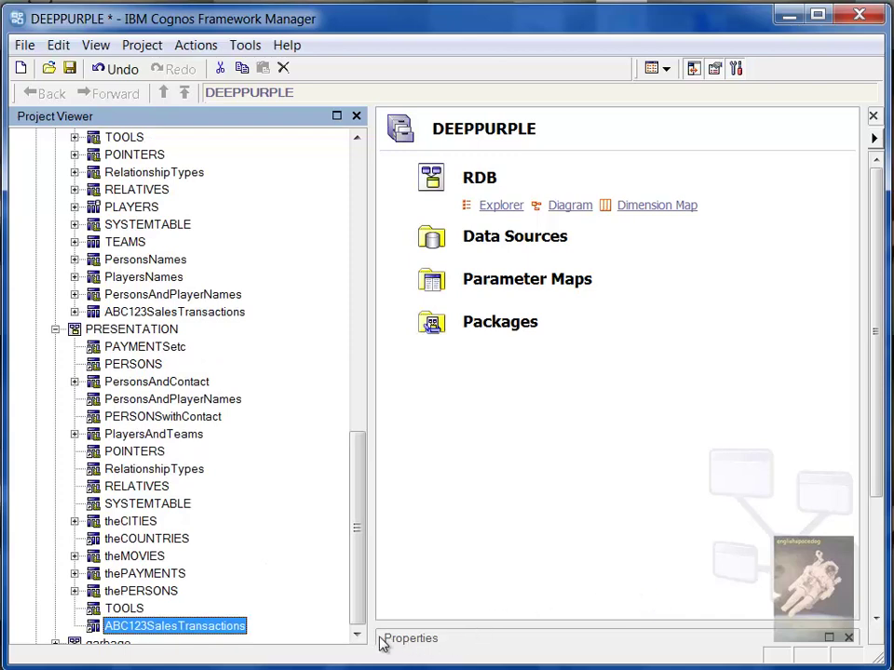
# Go from the renamed shortcut to its target ABC123SalesTransactions query subject in BUSINESS
pyautogui.click(356, 634)
pyautogui.rightClick(147, 611)
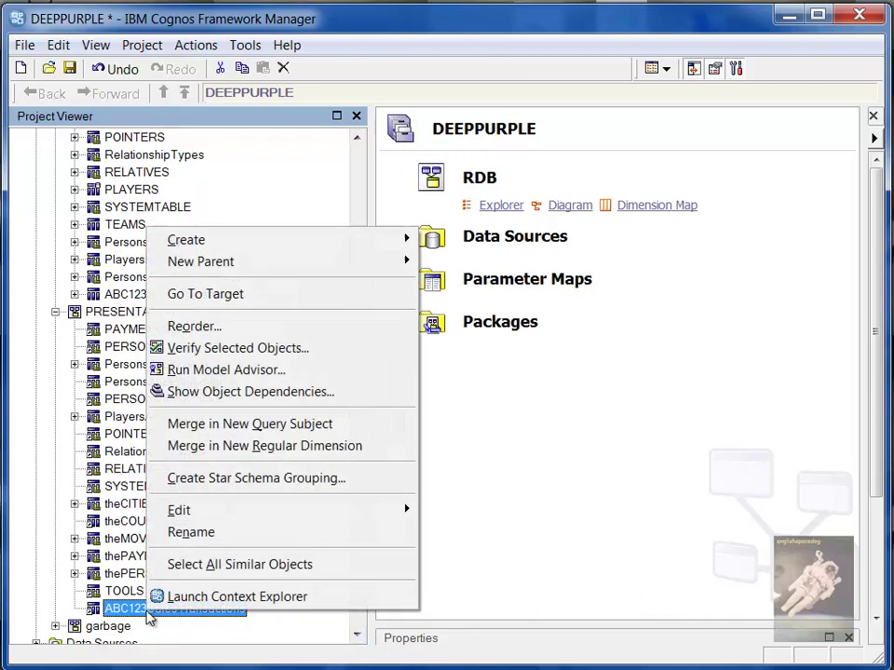
pyautogui.click(298, 296)
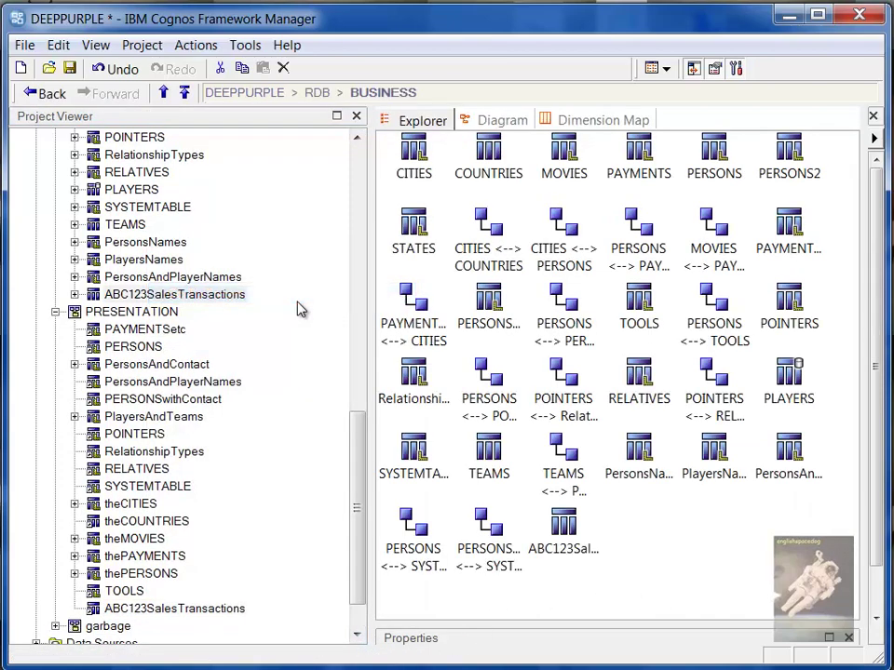
pyautogui.rightClick(175, 296)
pyautogui.click(174, 296)
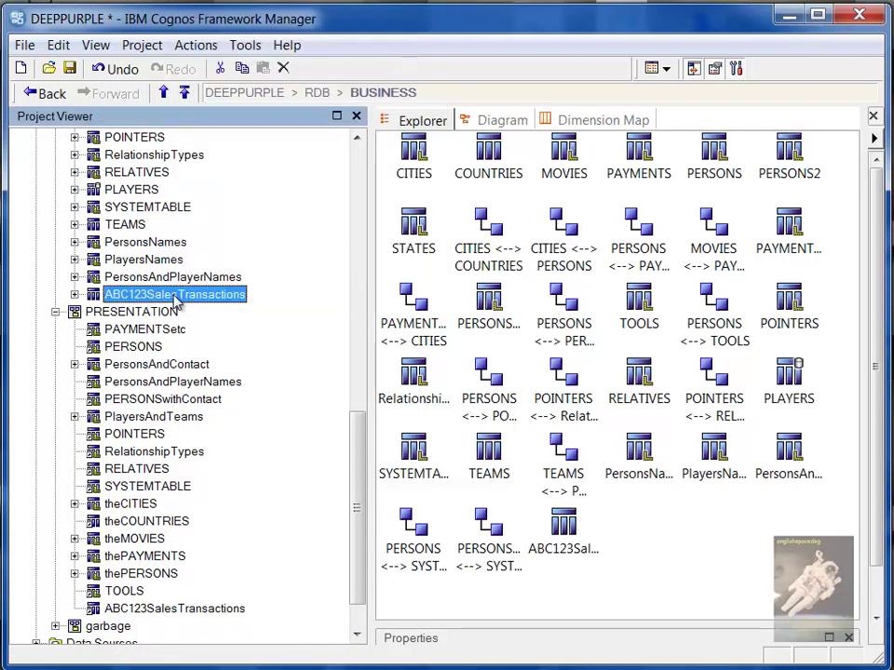
pyautogui.rightClick(175, 296)
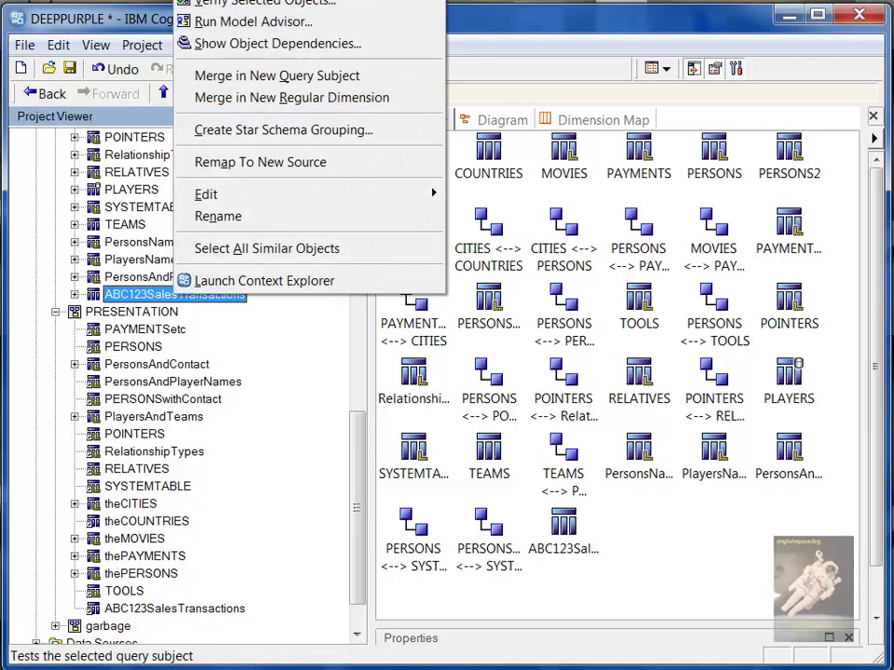
# Test a sample of the query subject, returning rows 1234, 1235 and 1236, then close
pyautogui.press('Escape')
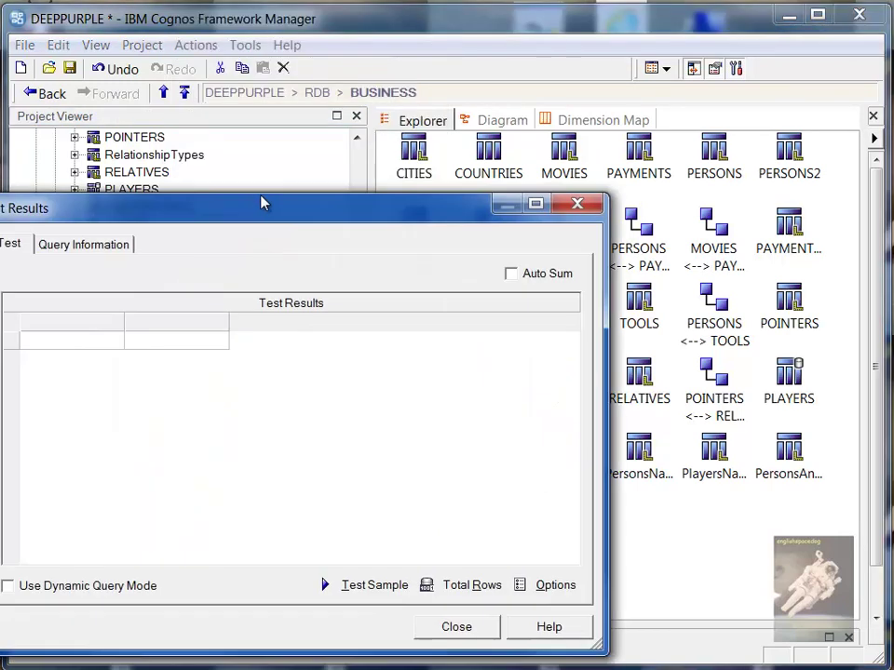
pyautogui.moveTo(241, 212); pyautogui.dragTo(349, 169)
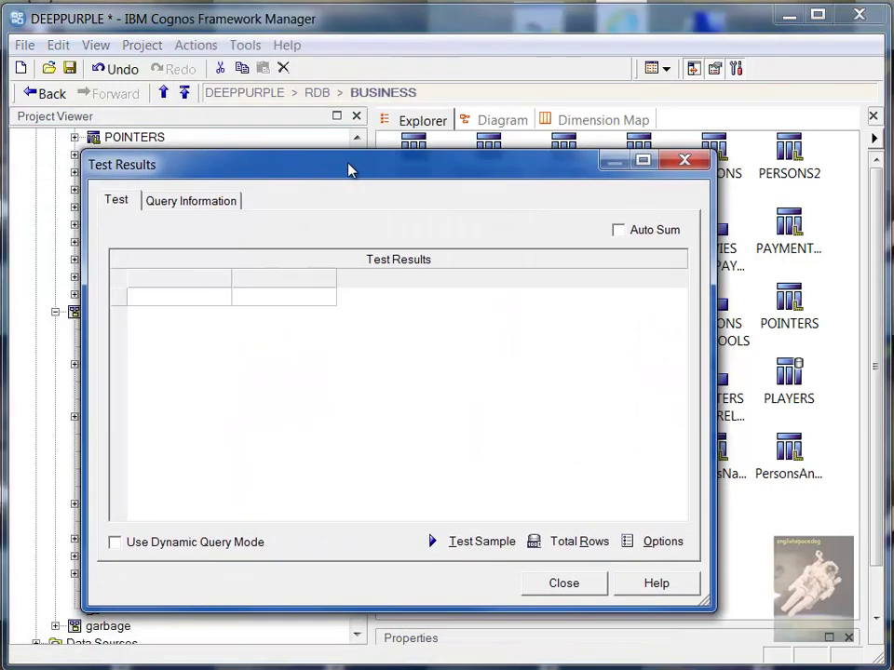
pyautogui.click(481, 542)
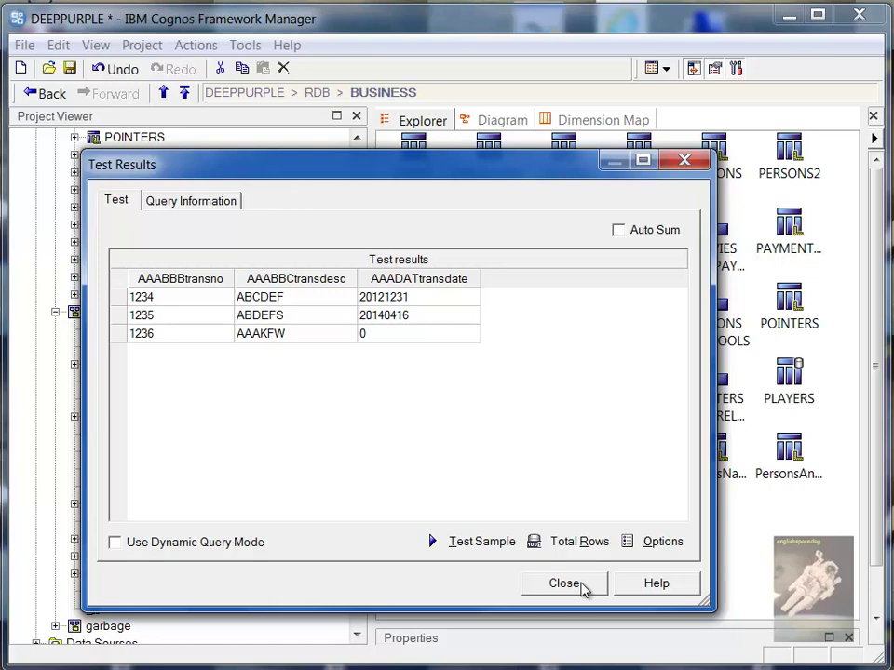
pyautogui.click(564, 584)
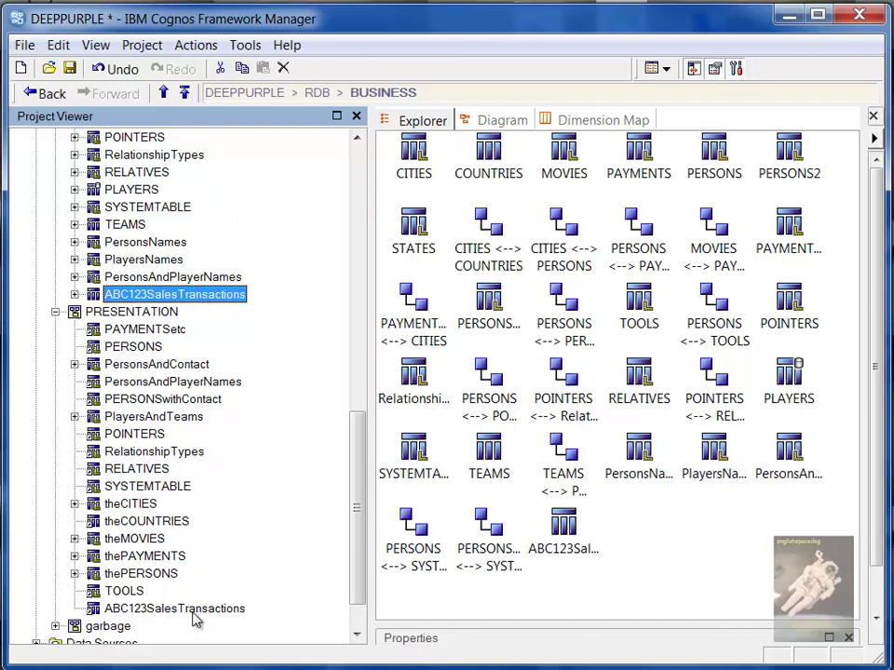
# Save the DEEPPURPLE project with the ABC123SalesTransactions shortcut selected under PRESENTATION
pyautogui.click(194, 610)
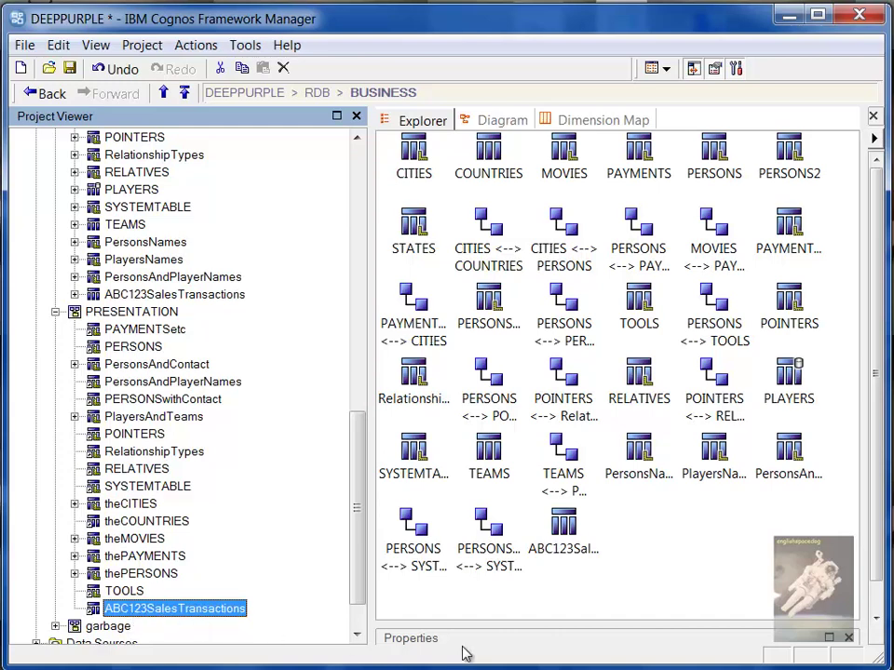
pyautogui.click(701, 555)
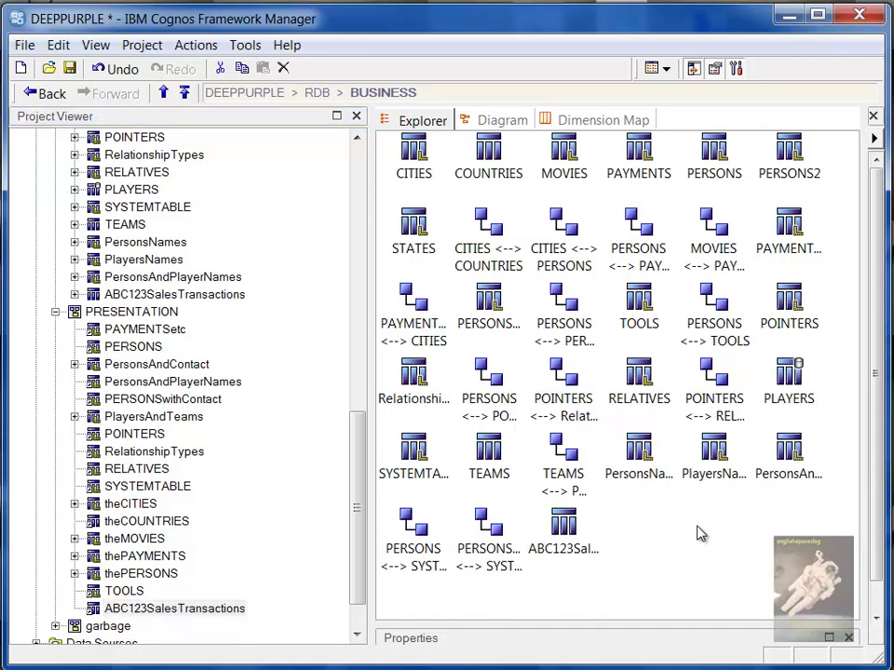
pyautogui.click(70, 69)
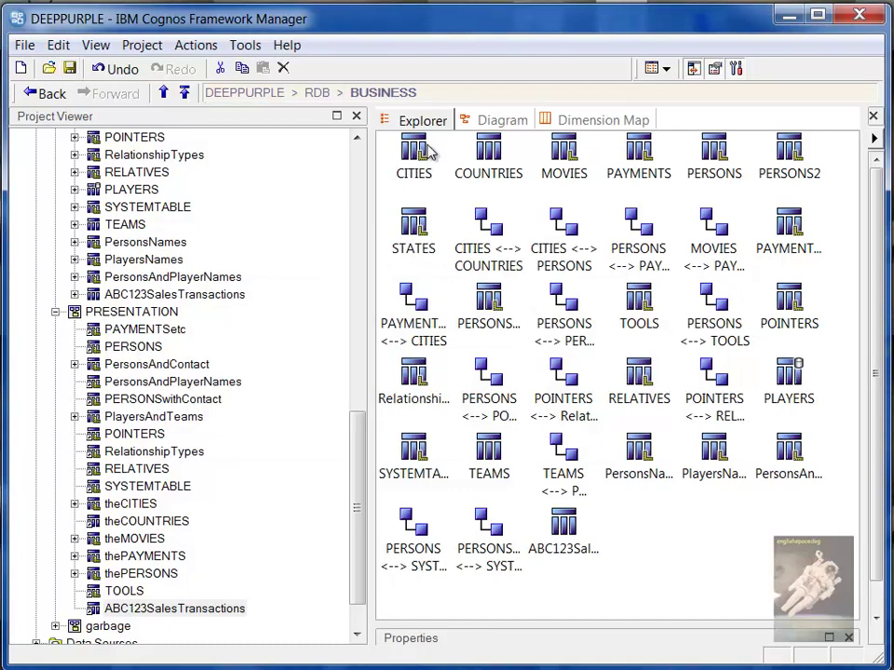
pyautogui.click(188, 614)
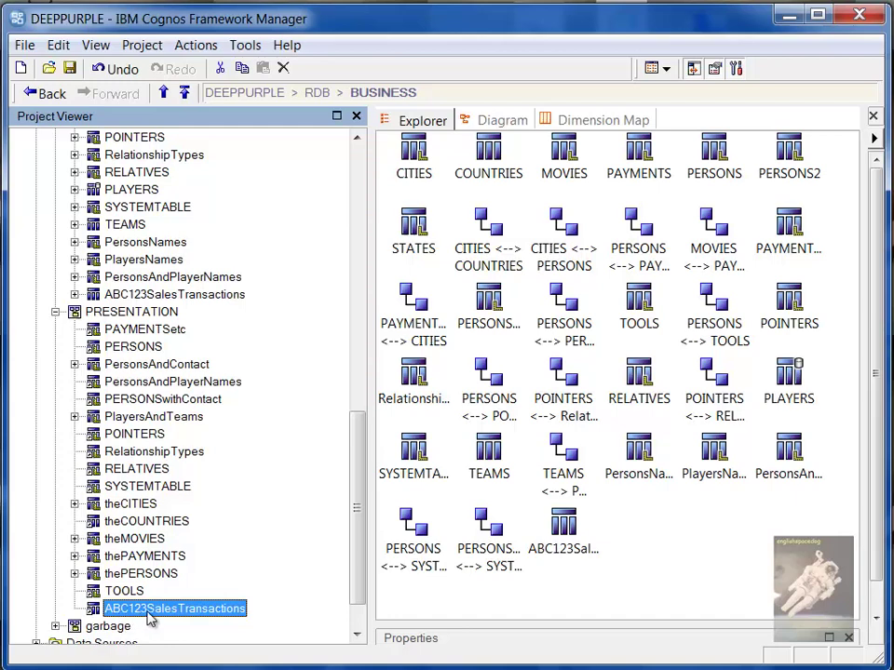
pyautogui.click(676, 579)
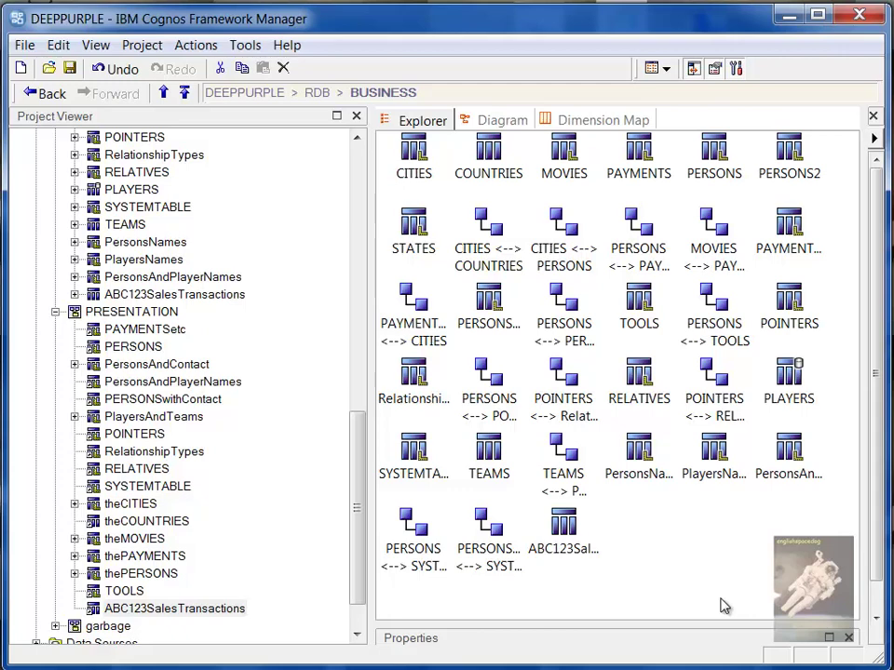
pyautogui.click(228, 611)
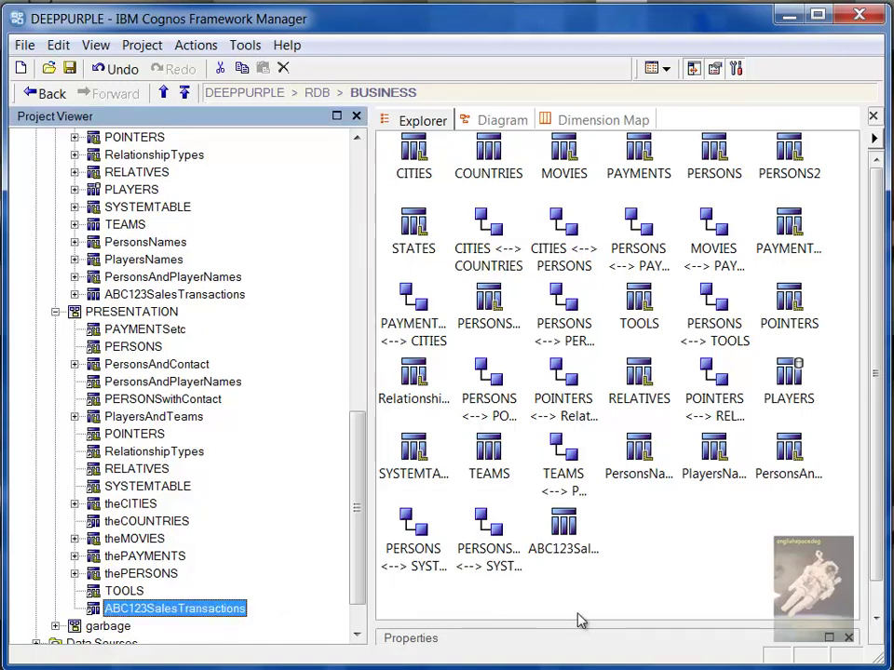